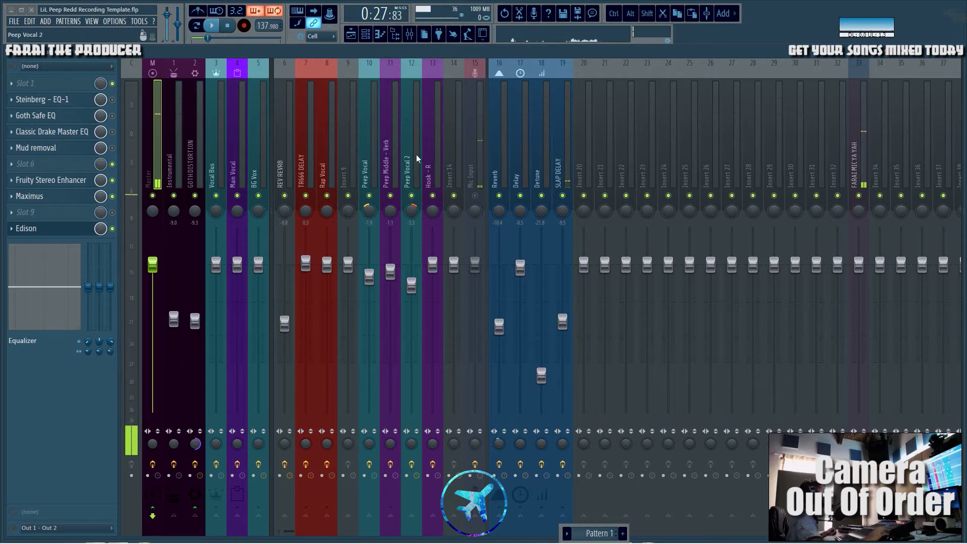
# Select the Detune insert 18, then switch to the Playlist with F5.
pyautogui.click(538, 147)
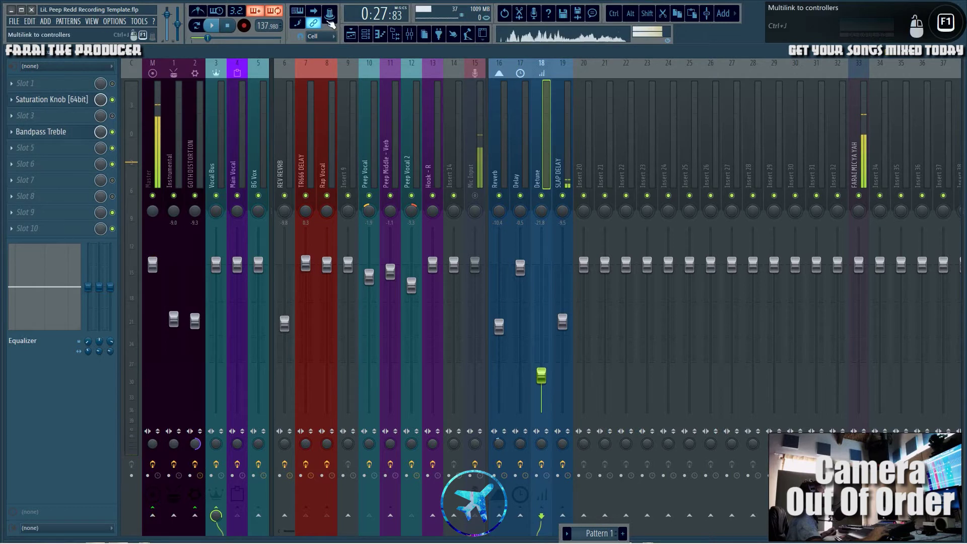
pyautogui.press('F5')
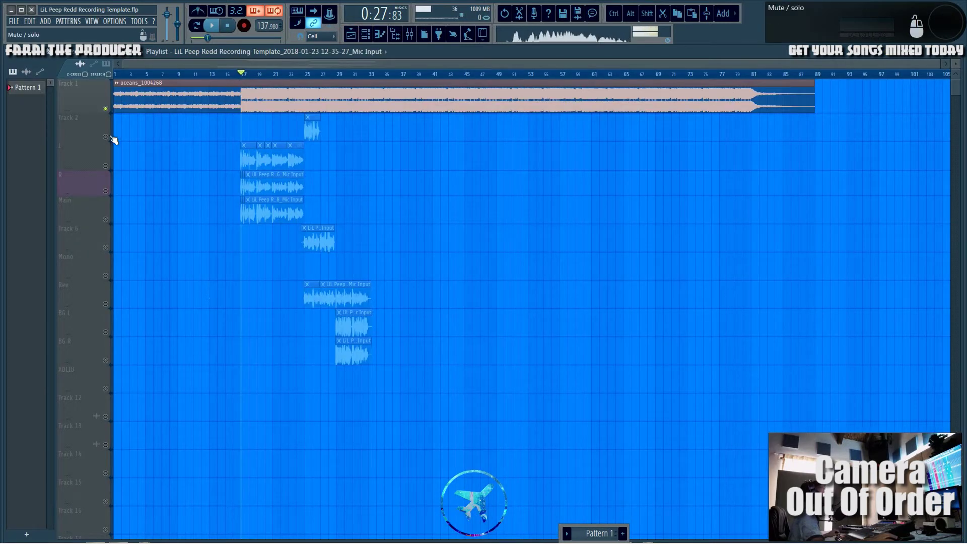
# Play the song from bar 13 and bring the Mixer back into view.
pyautogui.click(210, 74)
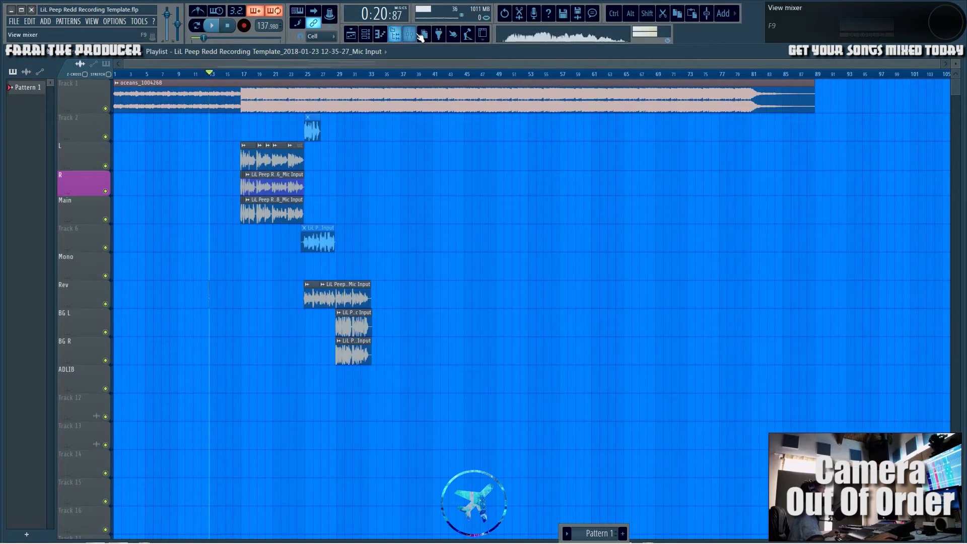
pyautogui.press('space')
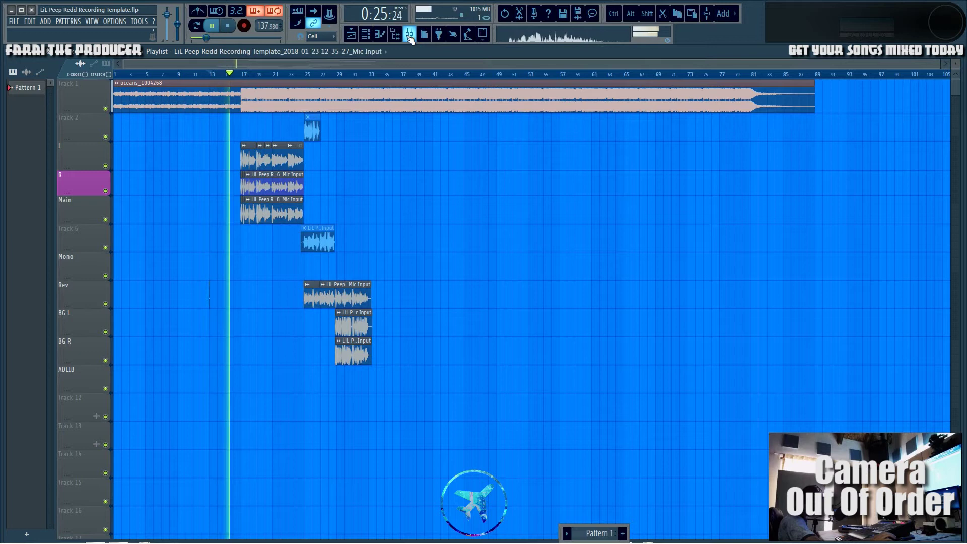
pyautogui.click(411, 34)
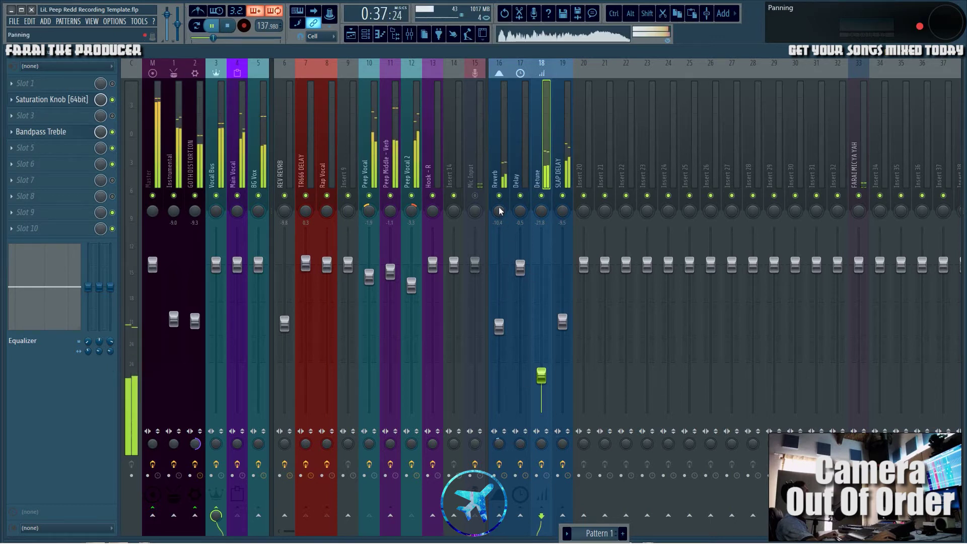
# A/B the vocal by toggling mutes on inserts 16–19 and TR666 DELAY, then stop playback.
pyautogui.moveTo(504, 201)
pyautogui.mouseDown()
pyautogui.moveTo(569, 202)
pyautogui.moveTo(499, 196)
pyautogui.mouseUp()
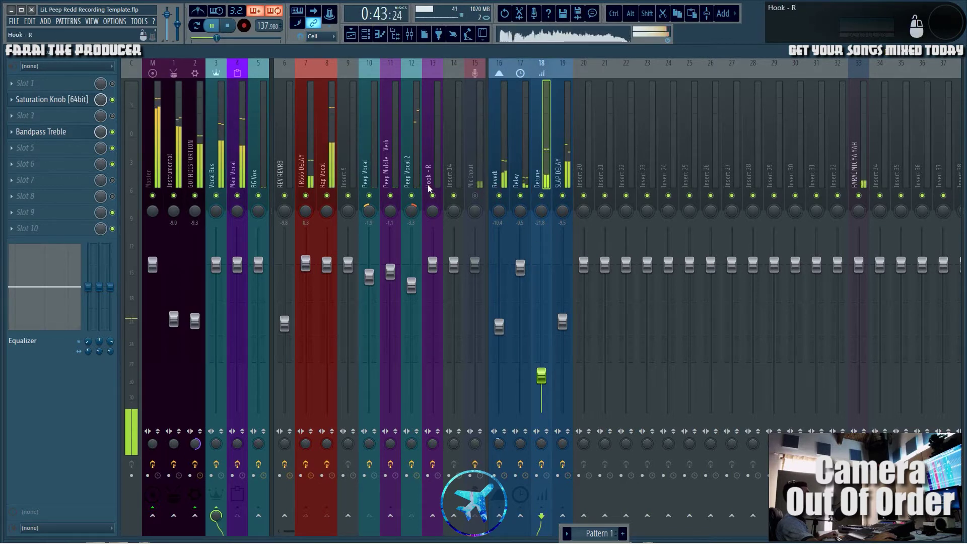
pyautogui.click(306, 196)
pyautogui.click(307, 196)
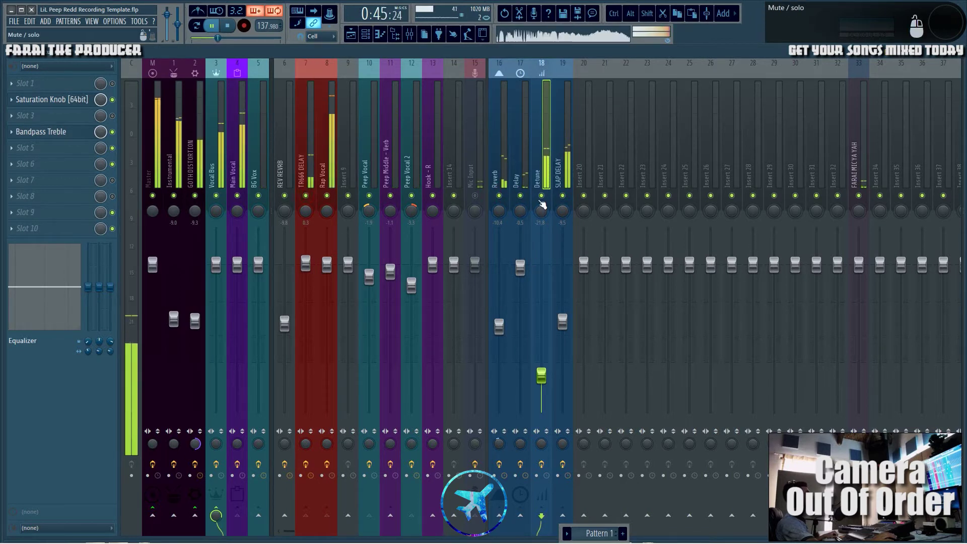
pyautogui.moveTo(499, 196)
pyautogui.mouseDown()
pyautogui.moveTo(568, 201)
pyautogui.moveTo(499, 196)
pyautogui.mouseUp()
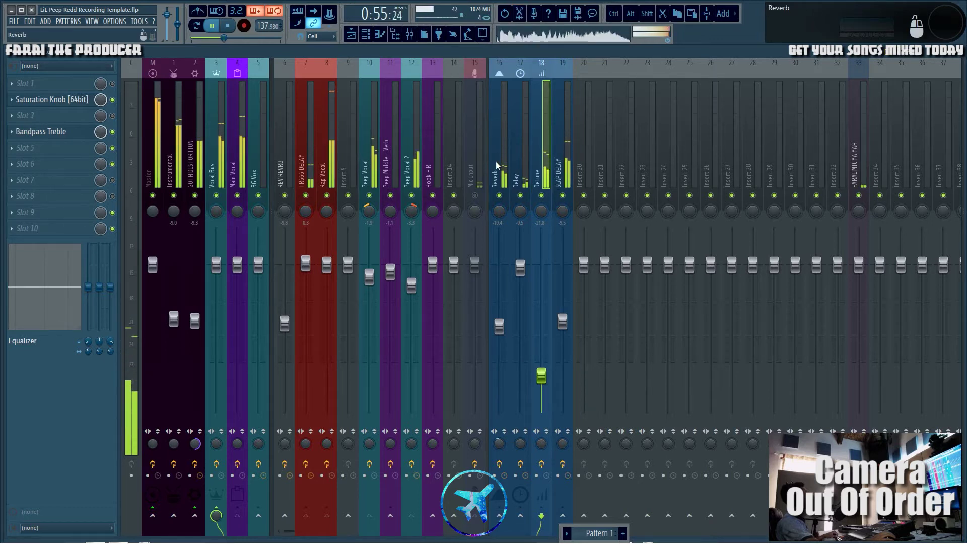
pyautogui.press('space')
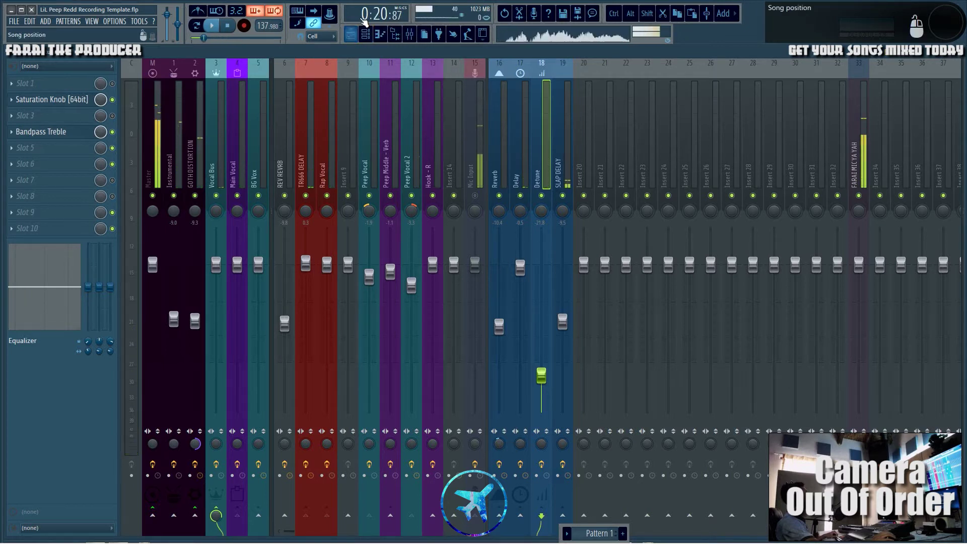
# Inspect effect channels 16–19, the Main Vocal channel and the empty inserts from 100.
pyautogui.moveTo(503, 122); pyautogui.dragTo(552, 133)
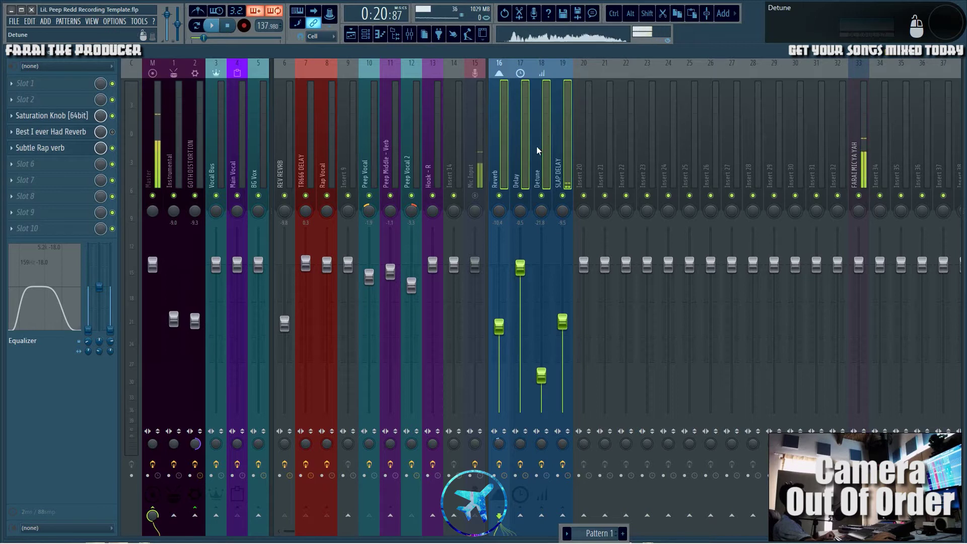
pyautogui.click(503, 141)
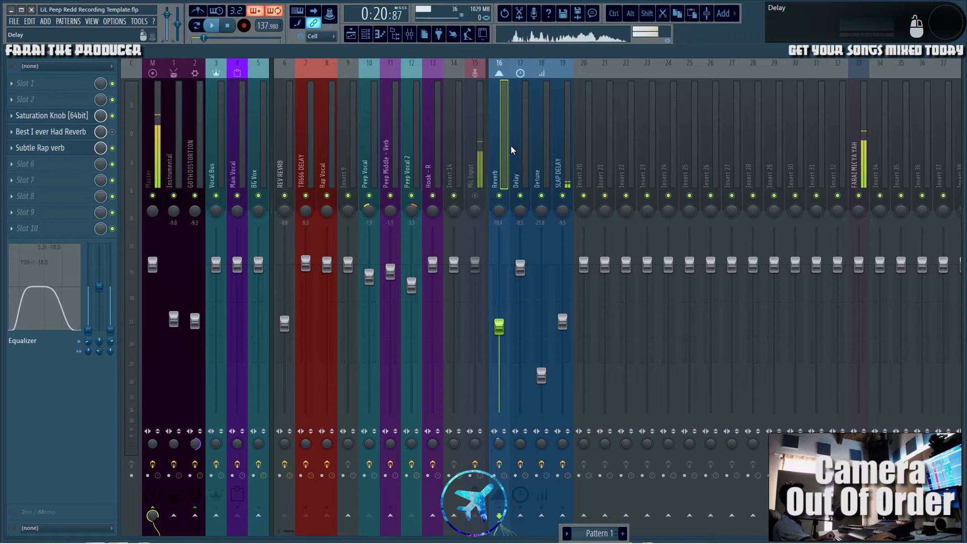
pyautogui.click(244, 165)
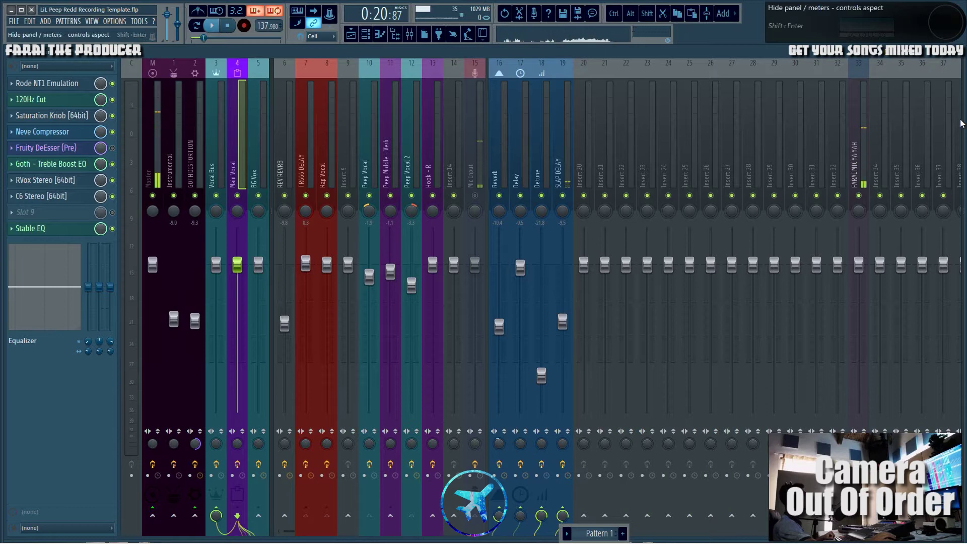
pyautogui.click(962, 147)
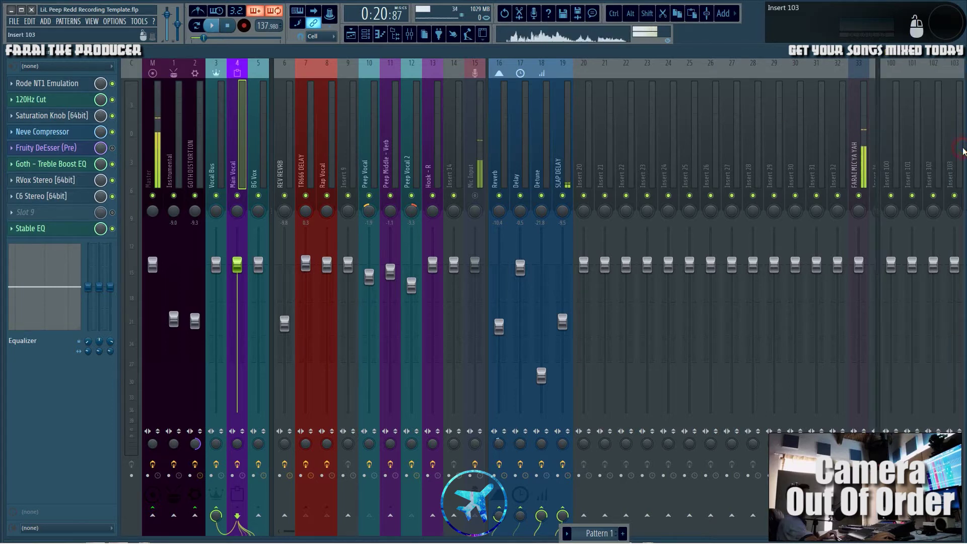
pyautogui.click(894, 146)
pyautogui.click(879, 151)
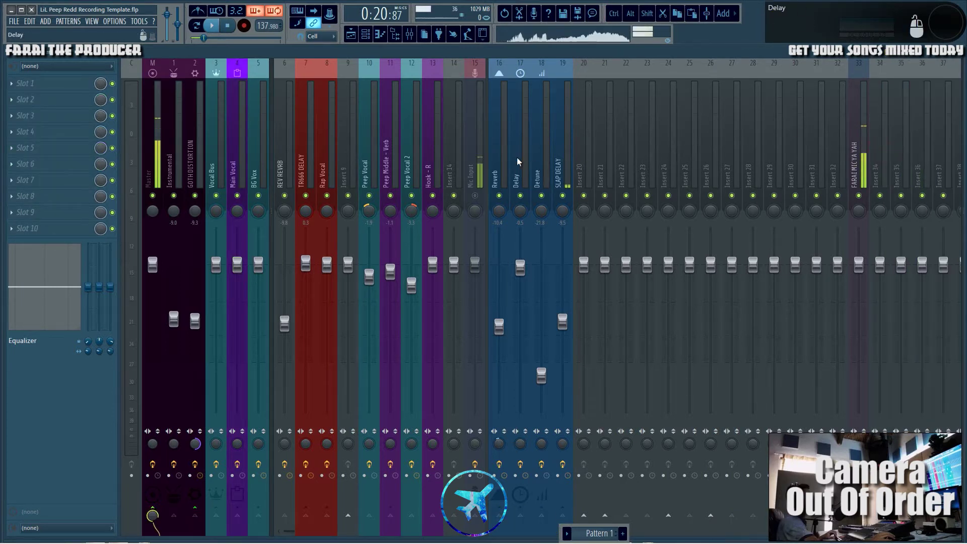
pyautogui.moveTo(491, 152); pyautogui.dragTo(564, 158)
pyautogui.click(497, 143)
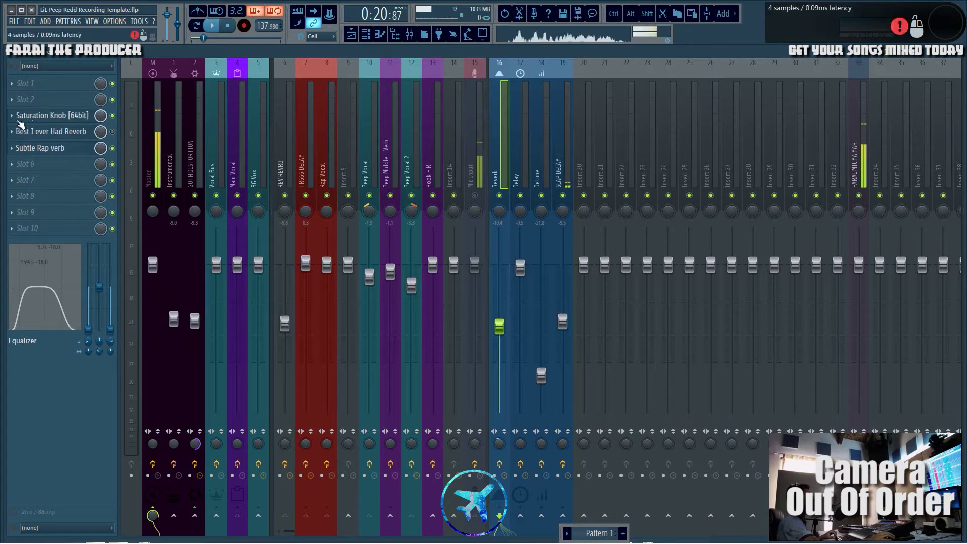
# Mute the Peep Vocal track and open the Detune channel's Bandpass Treble EQ.
pyautogui.click(239, 146)
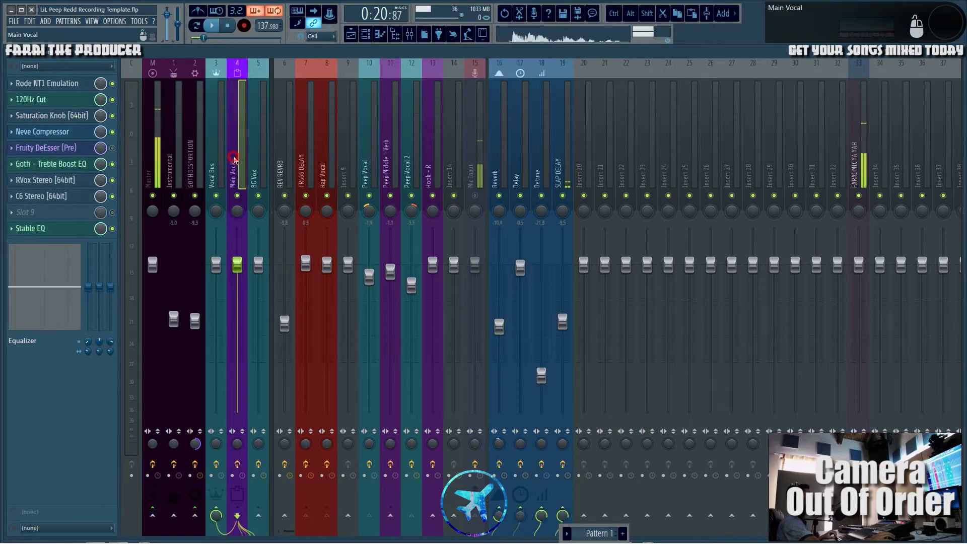
pyautogui.click(375, 196)
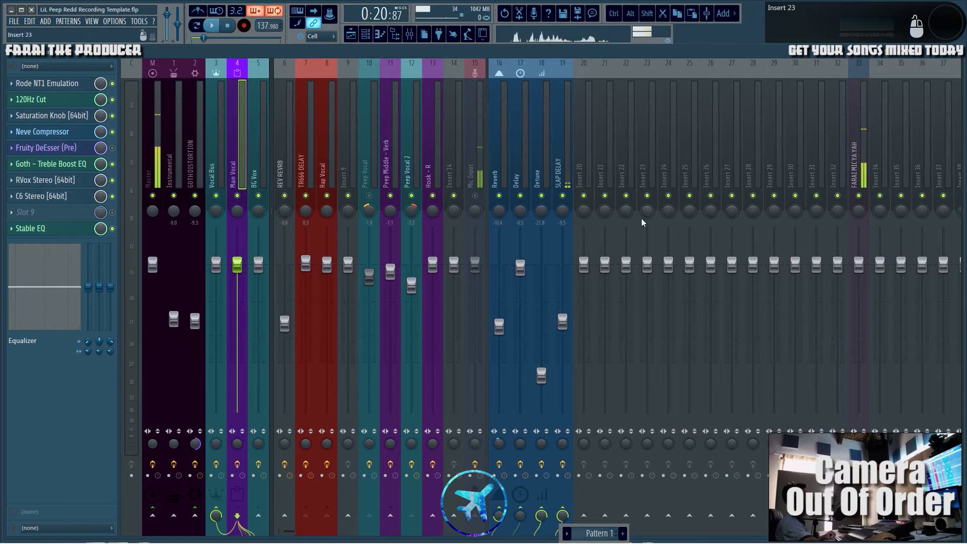
pyautogui.click(537, 157)
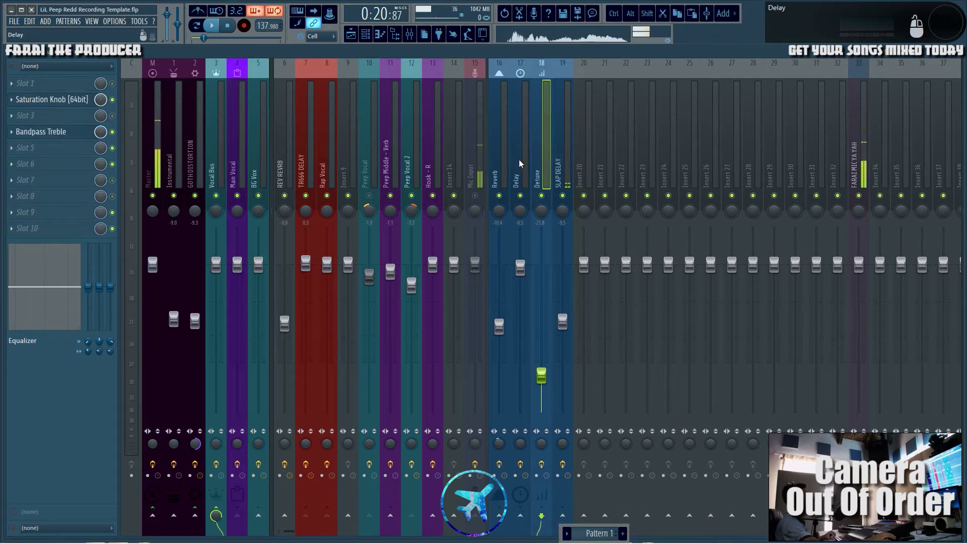
pyautogui.click(496, 162)
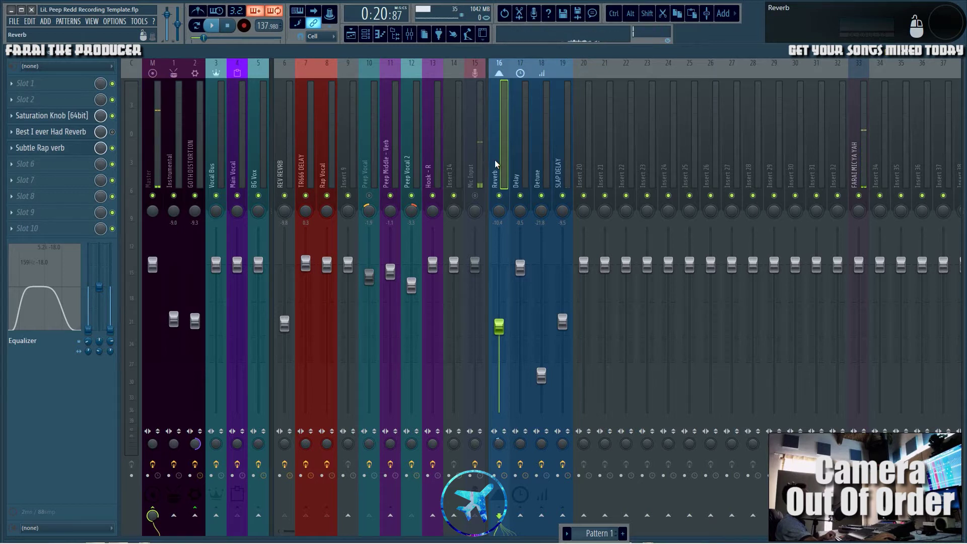
pyautogui.click(541, 161)
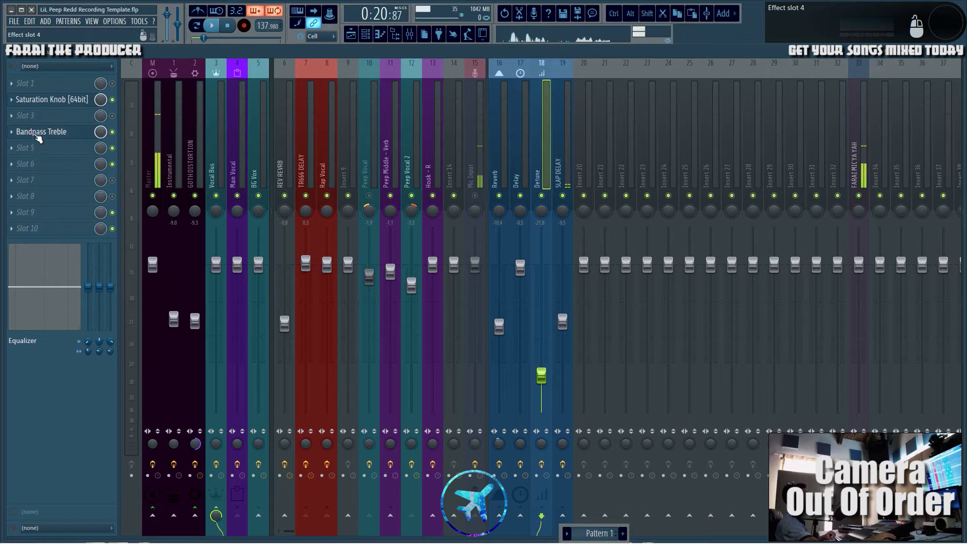
pyautogui.click(37, 132)
# Rename the Detune channel (insert 18) to 'Saturation Body'.
pyautogui.click(43, 100)
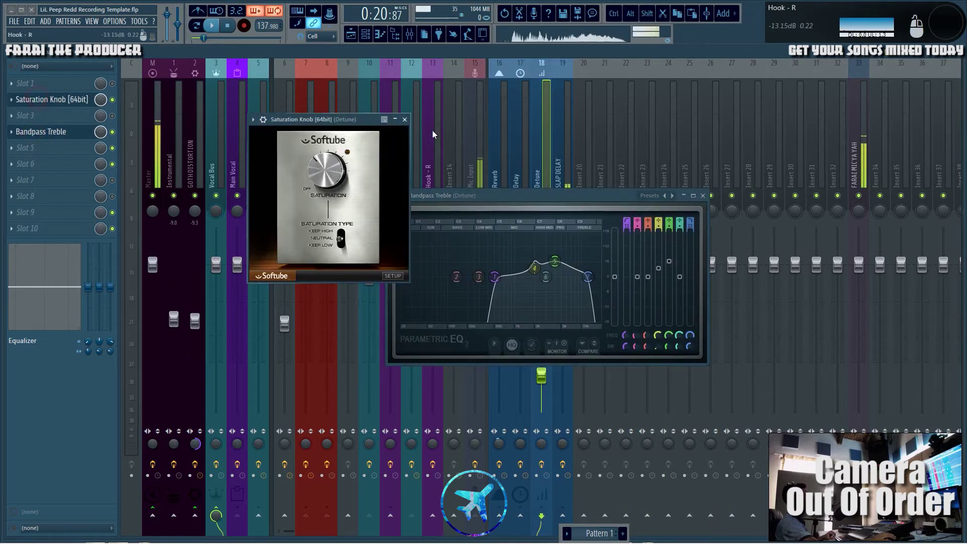
pyautogui.click(43, 101)
pyautogui.rightClick(536, 143)
pyautogui.press('F2')
pyautogui.write('Saturation')
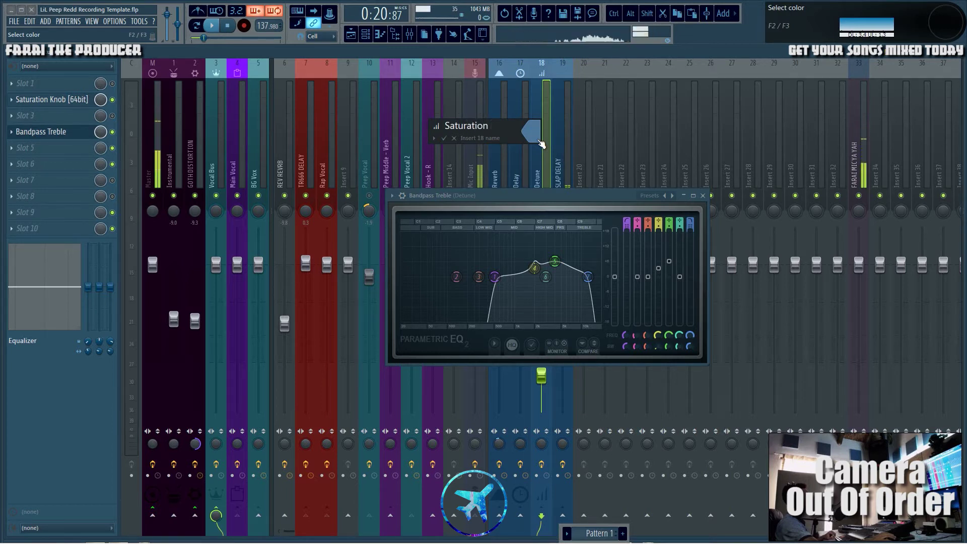
pyautogui.write('Body')
pyautogui.press('Return')
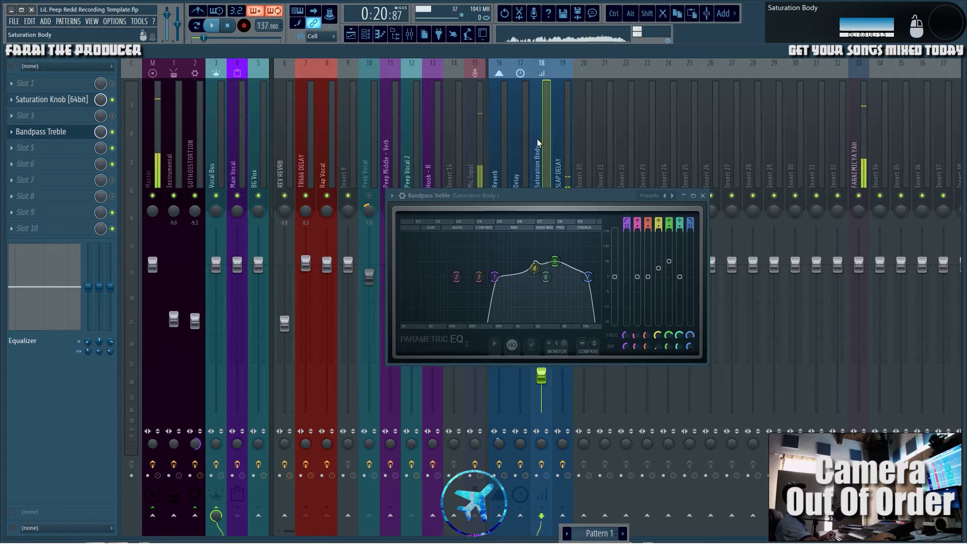
# Close the Bandpass Treble EQ and check SLAP DELAY's Slap back delay settings.
pyautogui.click(703, 195)
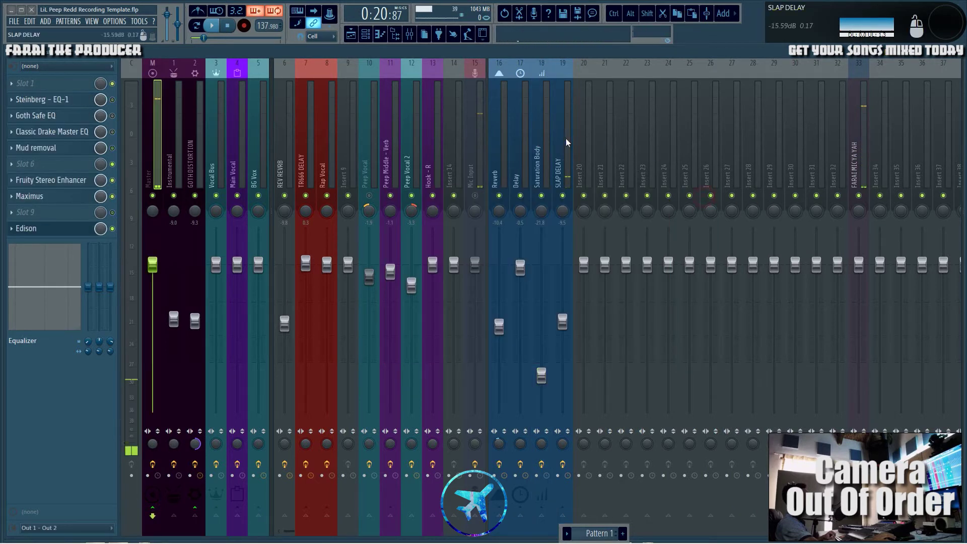
pyautogui.click(562, 151)
pyautogui.click(38, 133)
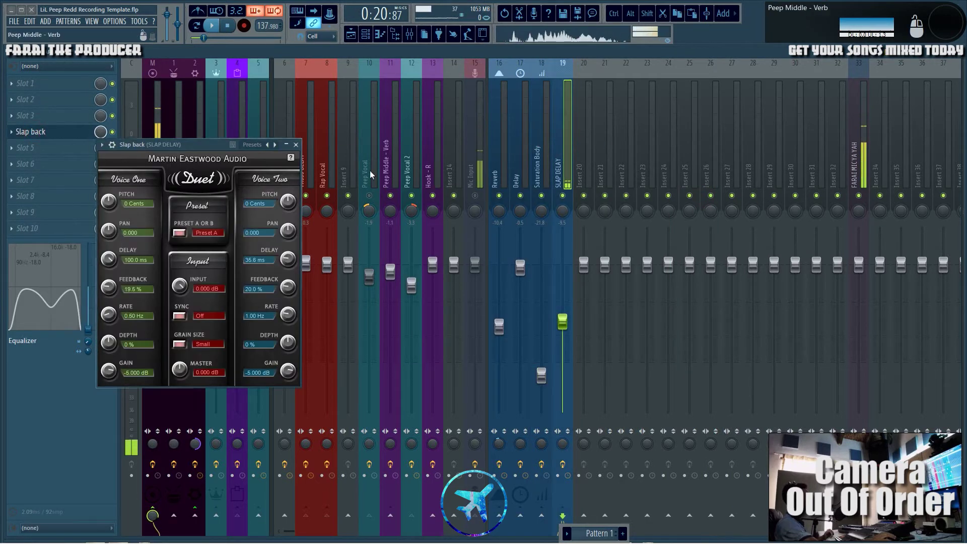
pyautogui.moveTo(182, 146); pyautogui.dragTo(515, 164)
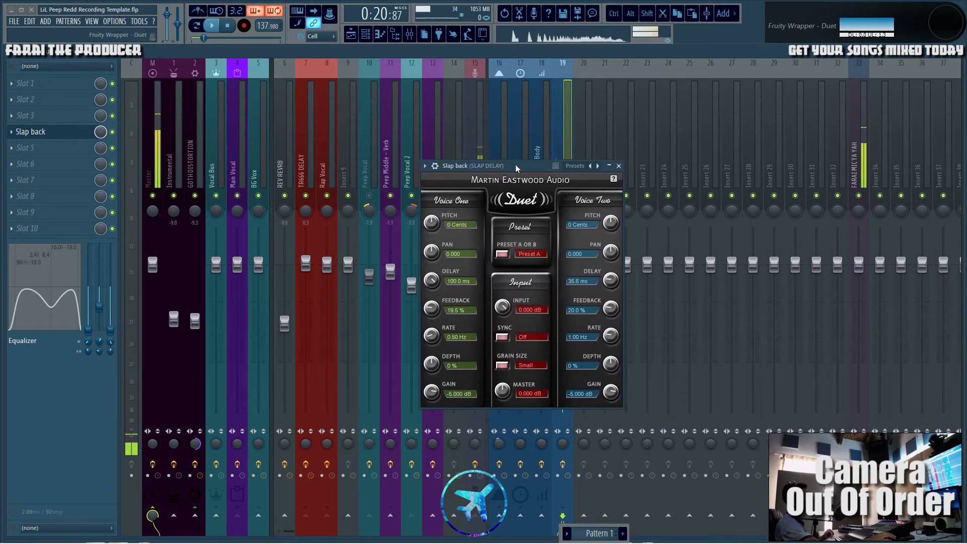
pyautogui.click(619, 166)
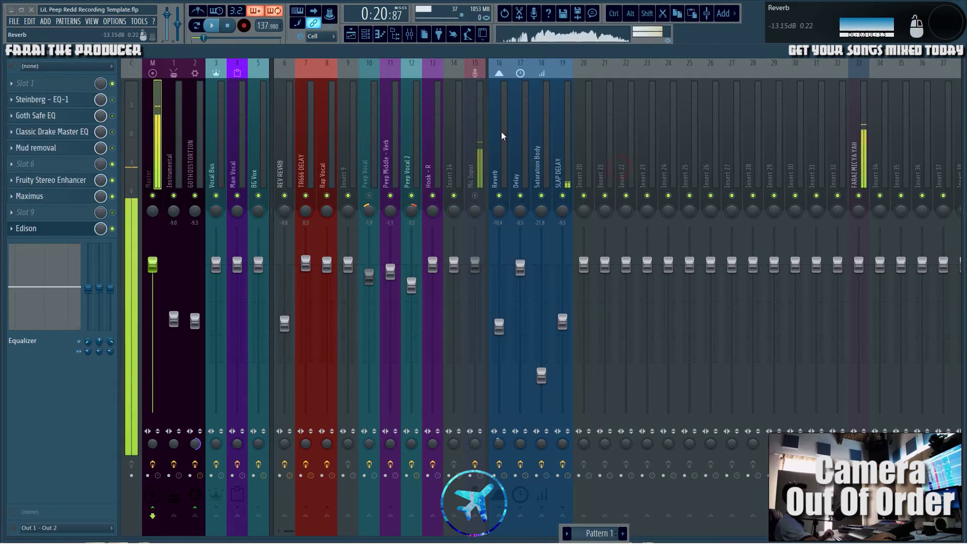
# Play briefly, then set the playback position to bar 17 in the Playlist.
pyautogui.click(500, 132)
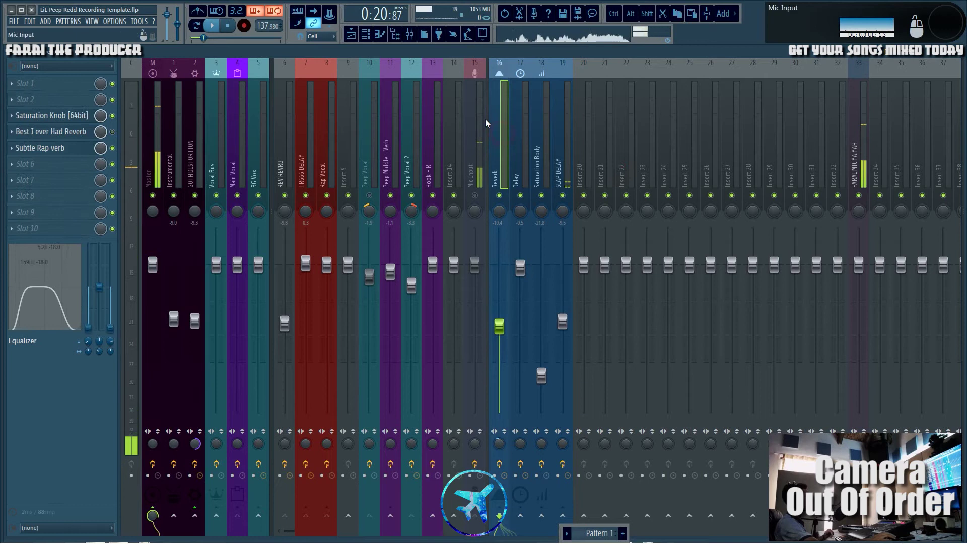
pyautogui.click(229, 145)
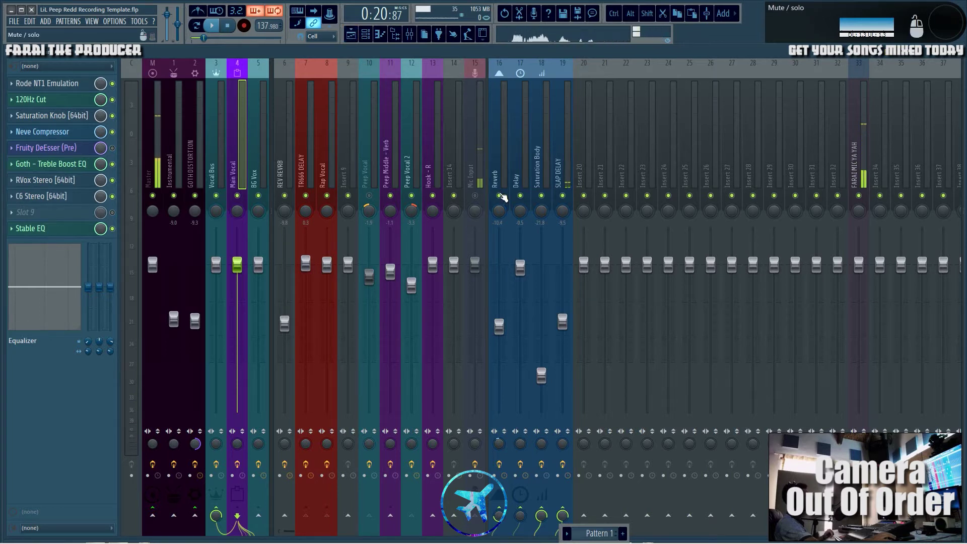
pyautogui.press('space')
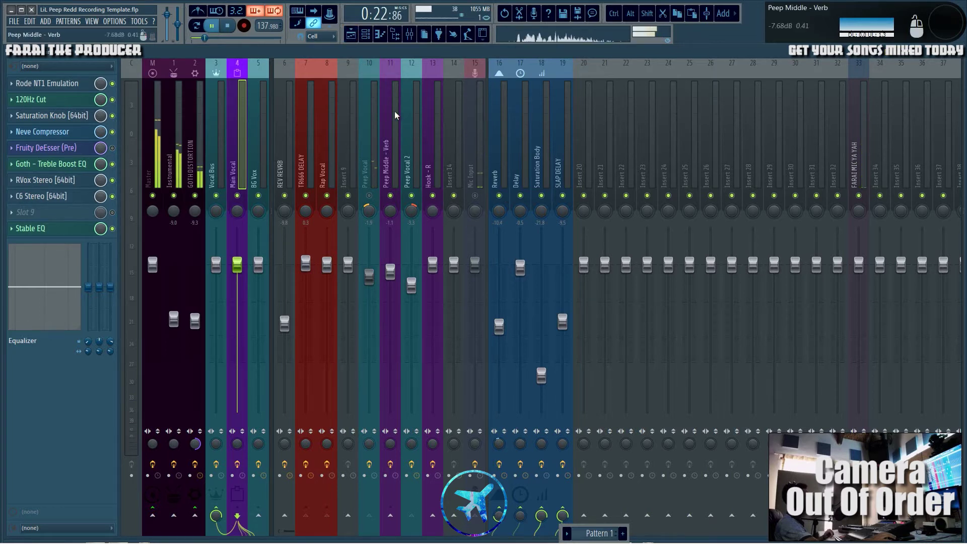
pyautogui.press('F5')
pyautogui.press('space')
pyautogui.click(251, 75)
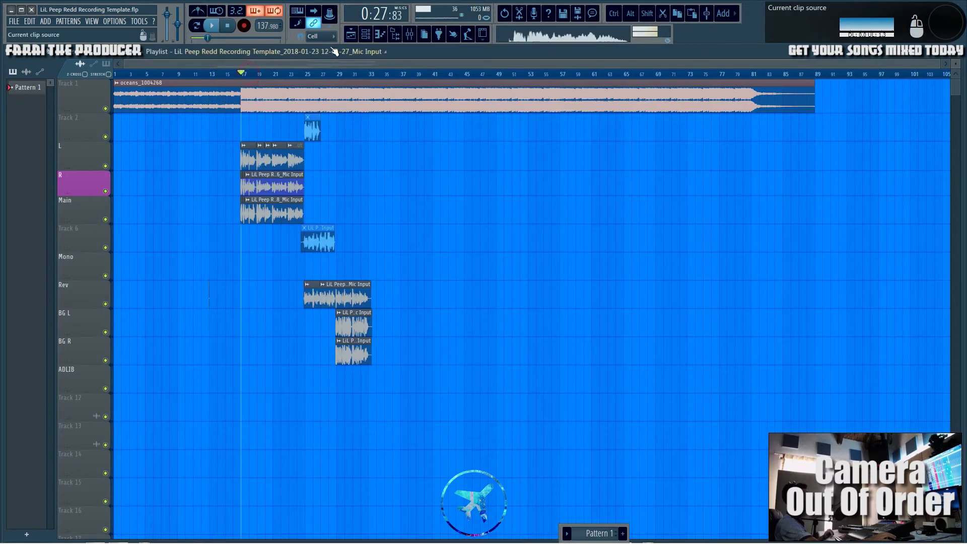
# Bypass Late reflection on Peep Middle - Verb, start playback and unmute Peep Vocal.
pyautogui.click(410, 34)
pyautogui.click(410, 151)
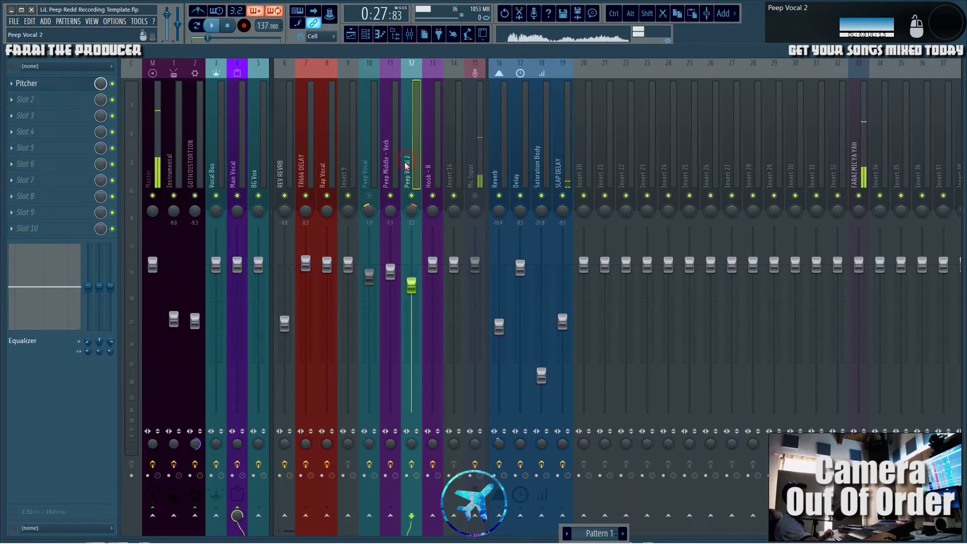
pyautogui.click(396, 167)
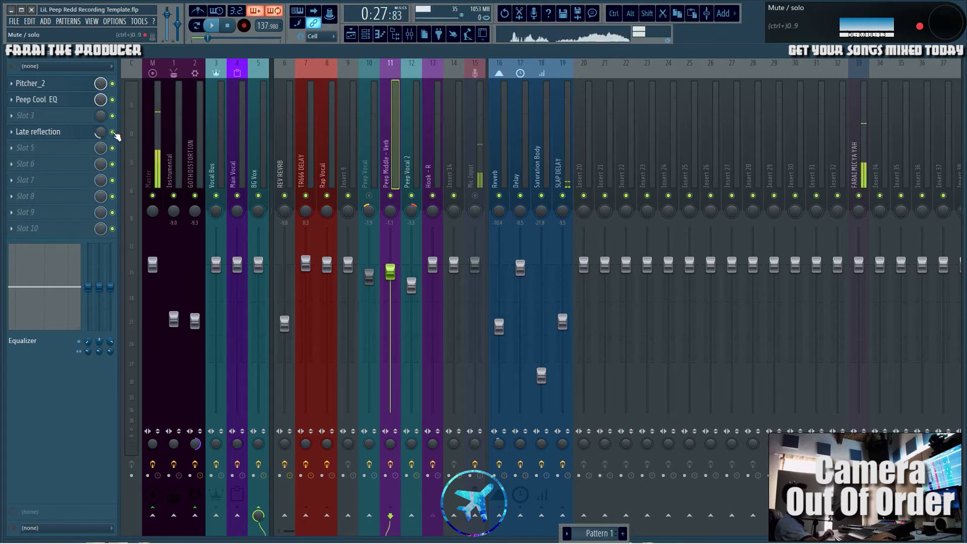
pyautogui.click(113, 132)
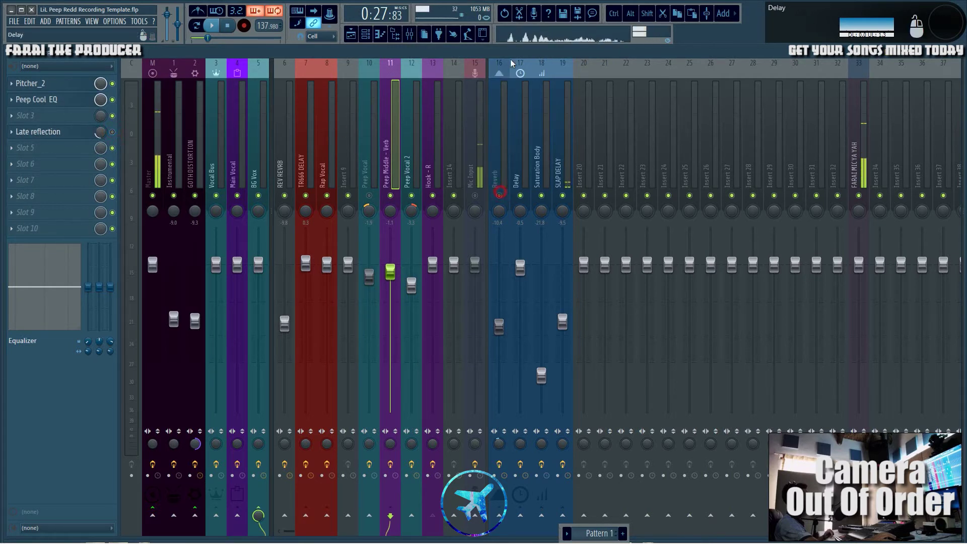
pyautogui.press('space')
pyautogui.click(369, 195)
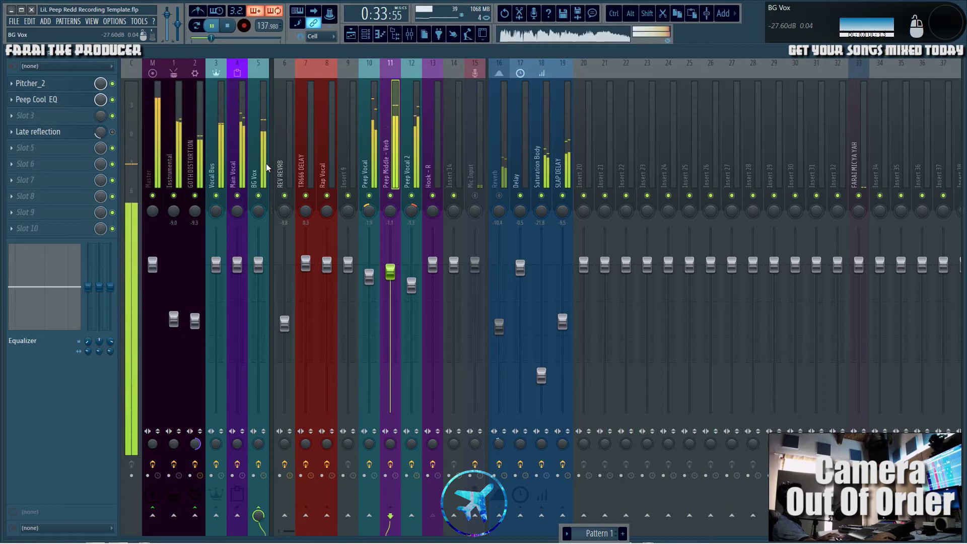
# Re-enable the Late reflection effect and resume playback with the Reverb channel selected.
pyautogui.press('space')
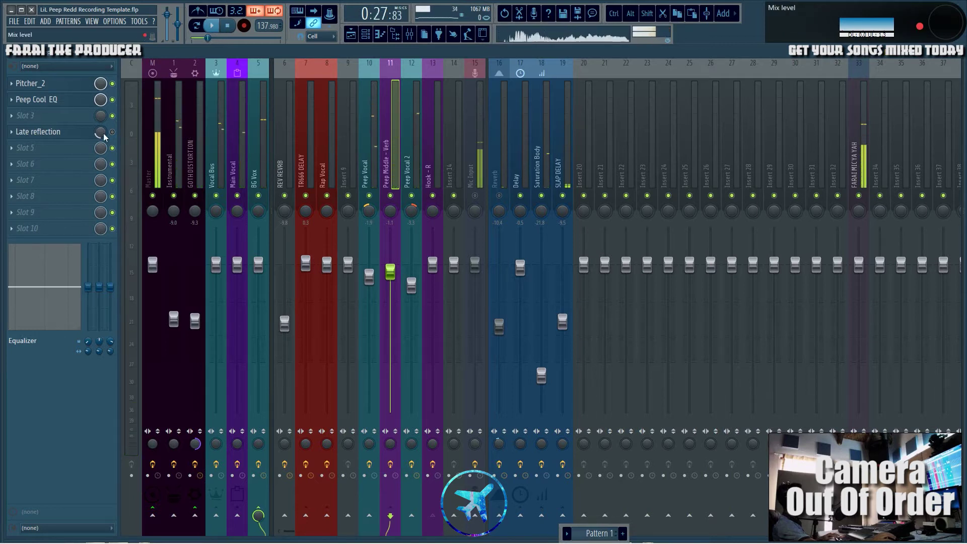
pyautogui.click(112, 132)
pyautogui.click(501, 151)
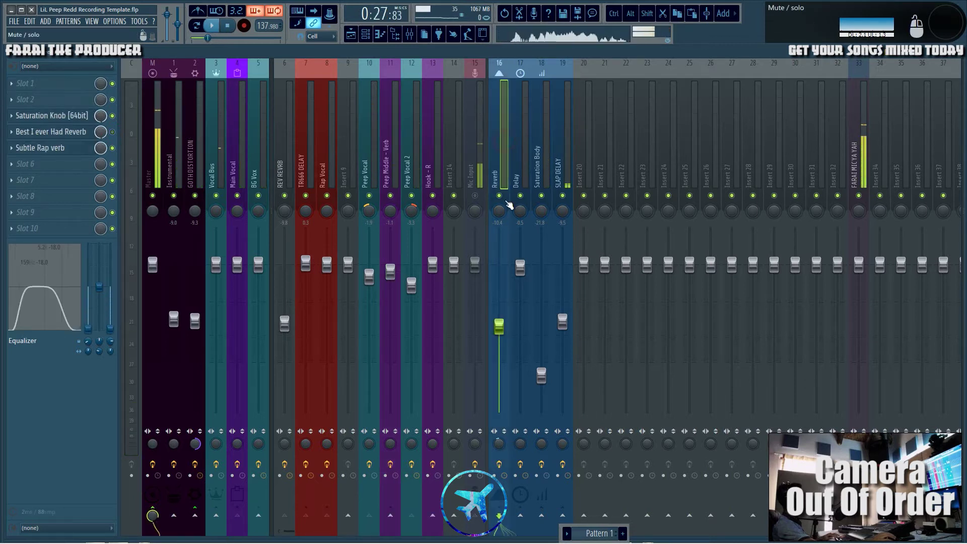
pyautogui.press('space')
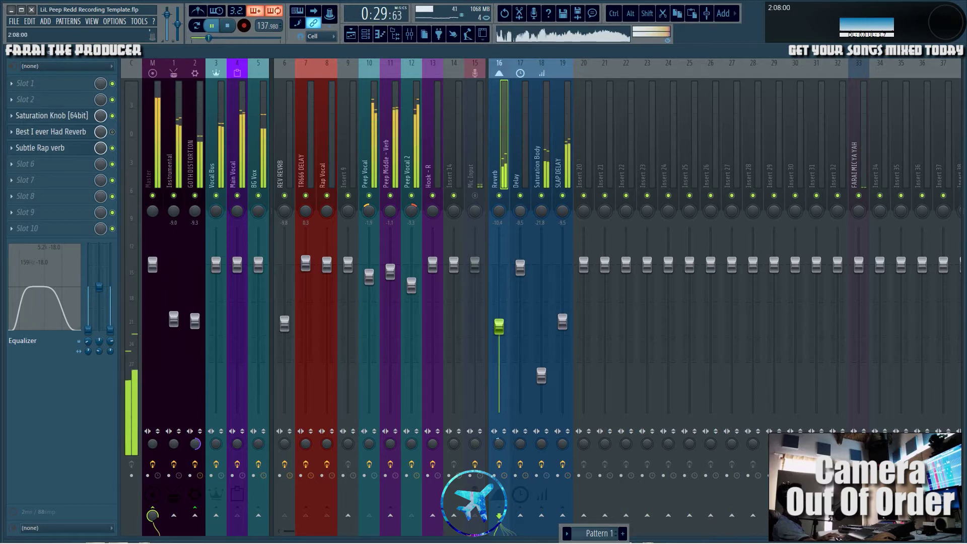
# Audition Reverb soloed and at 1.6, then undo back to -10.4 and stop.
pyautogui.rightClick(499, 195)
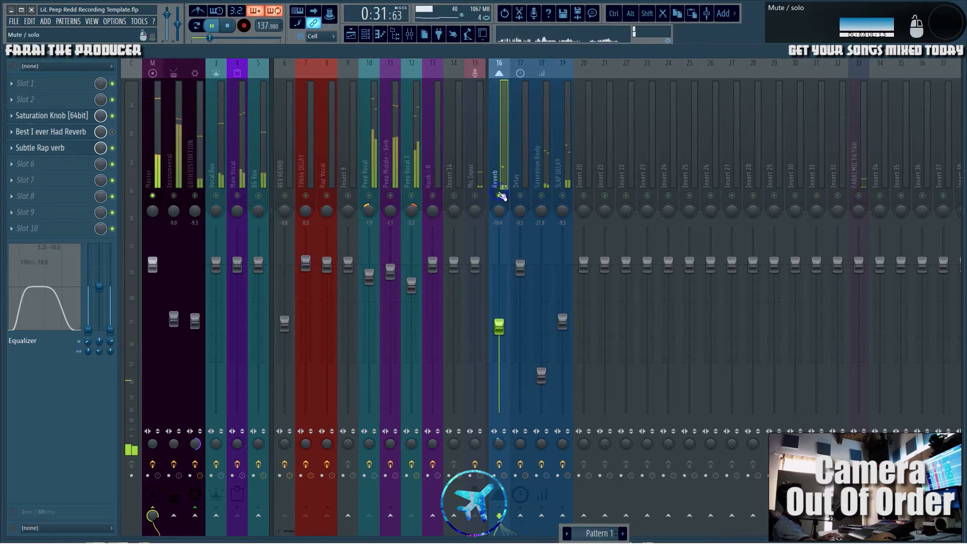
pyautogui.press('space')
pyautogui.rightClick(499, 196)
pyautogui.press('space')
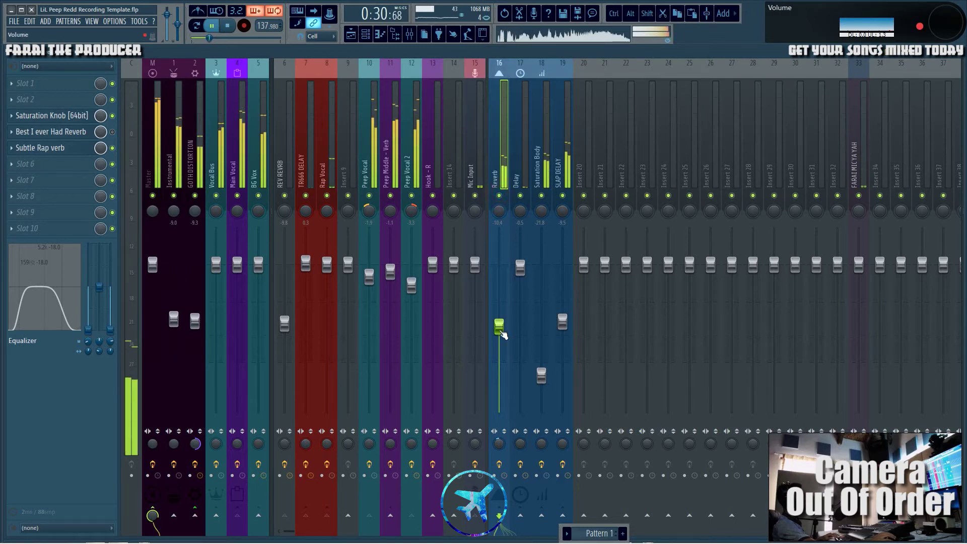
pyautogui.moveTo(499, 327); pyautogui.dragTo(499, 254)
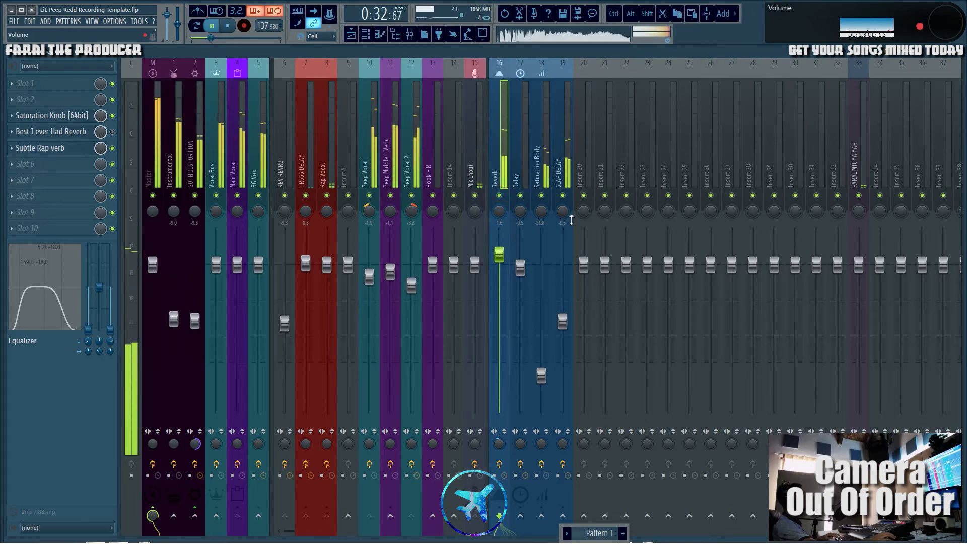
pyautogui.hotkey('ctrl', 'z')
pyautogui.press('space')
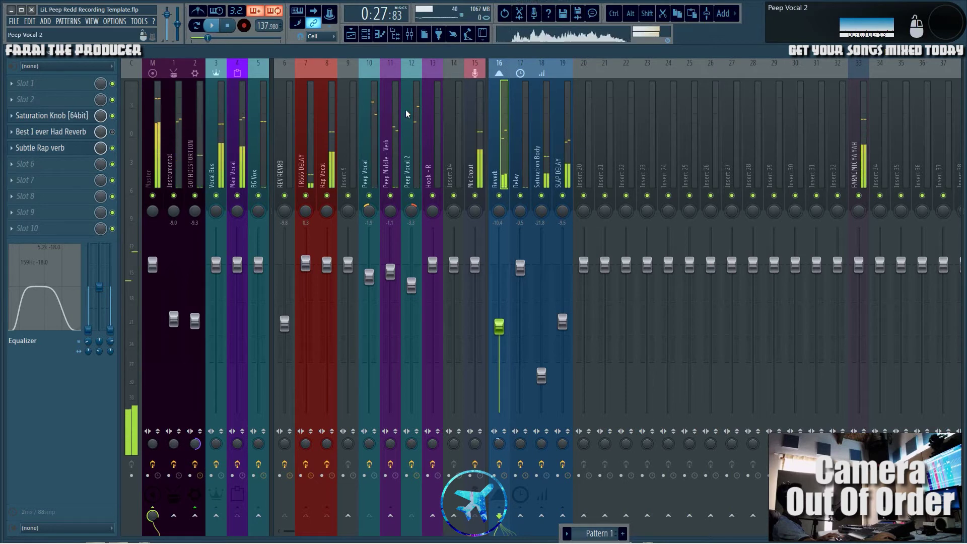
# Mute the Mic Input channel and review the Reverb, Peep Middle - Verb and Main Vocal channels.
pyautogui.click(475, 195)
pyautogui.click(473, 135)
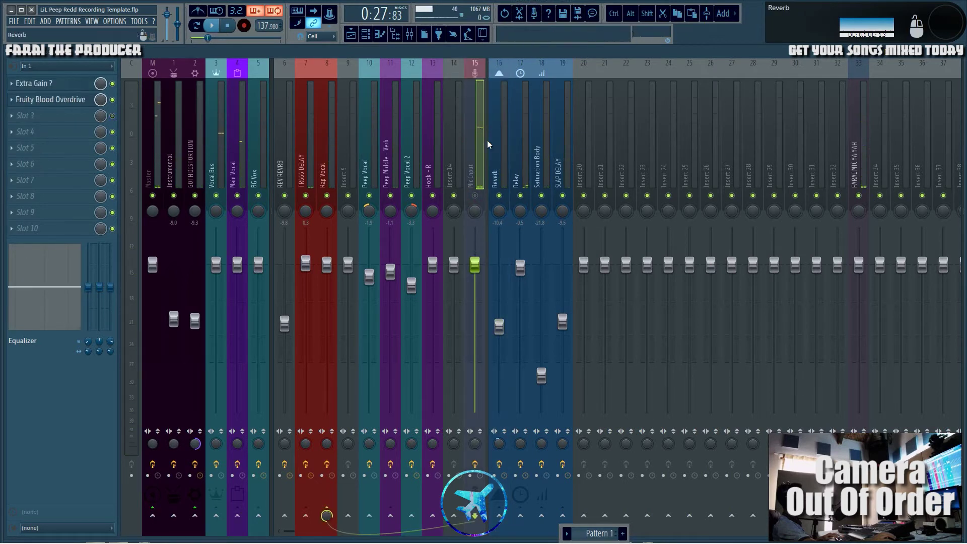
pyautogui.click(506, 171)
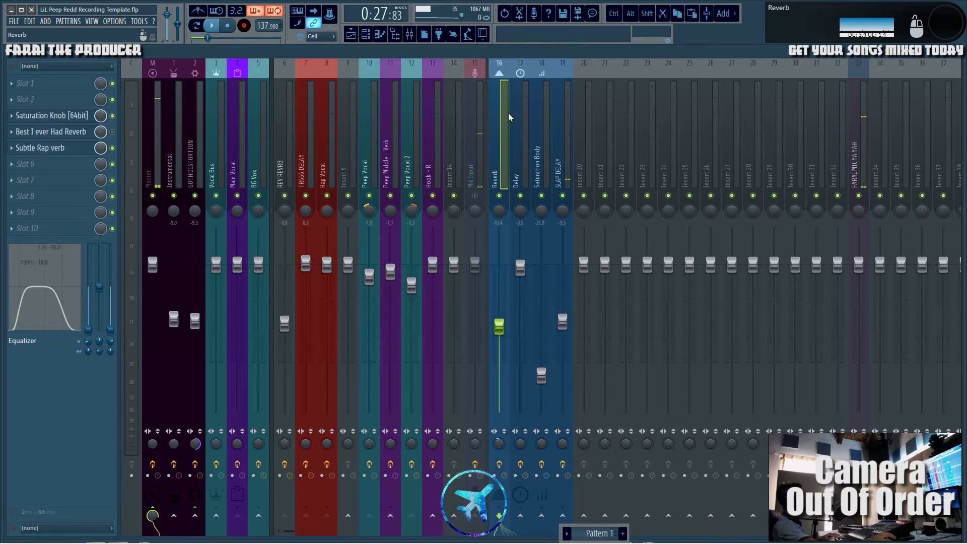
pyautogui.click(386, 155)
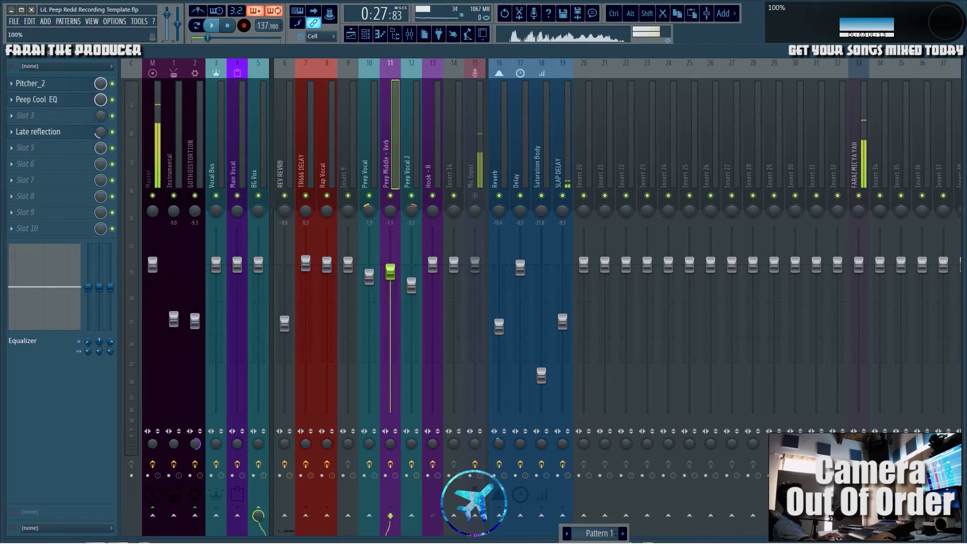
pyautogui.click(240, 156)
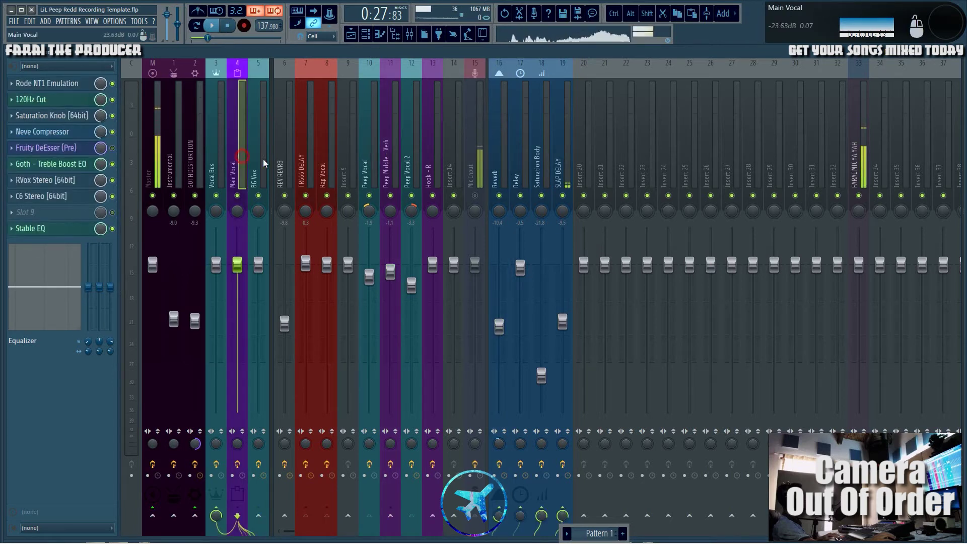
pyautogui.click(396, 134)
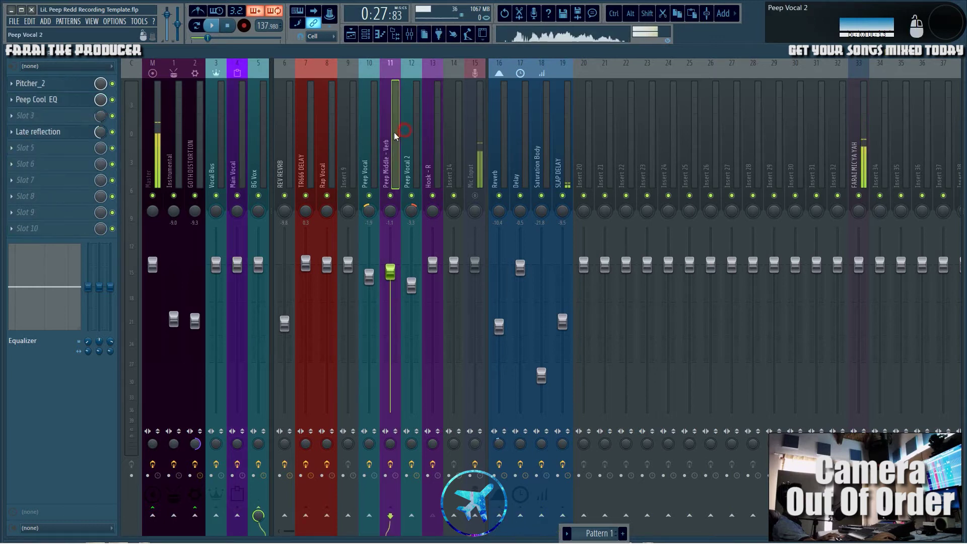
# Start playback and display the Saturation Body channel's effect chain.
pyautogui.press('space')
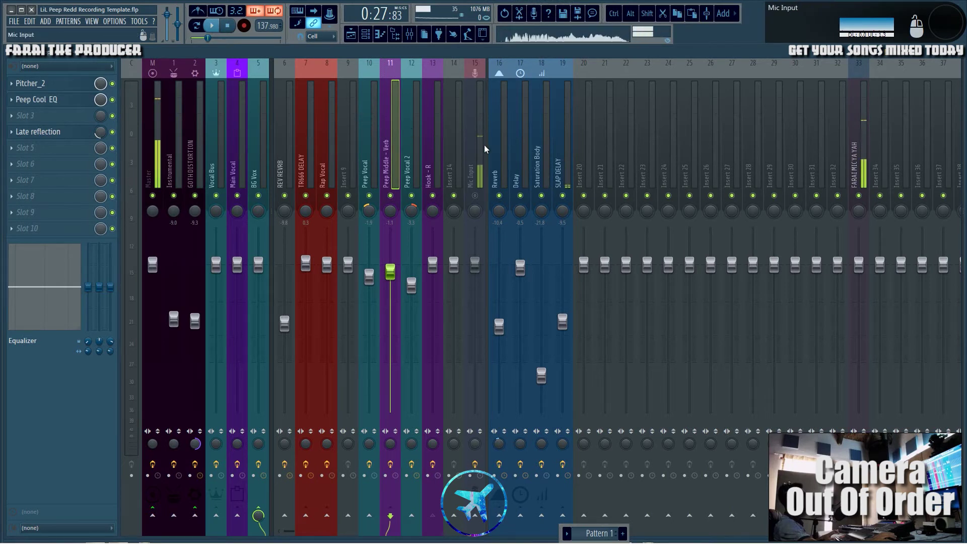
pyautogui.click(498, 151)
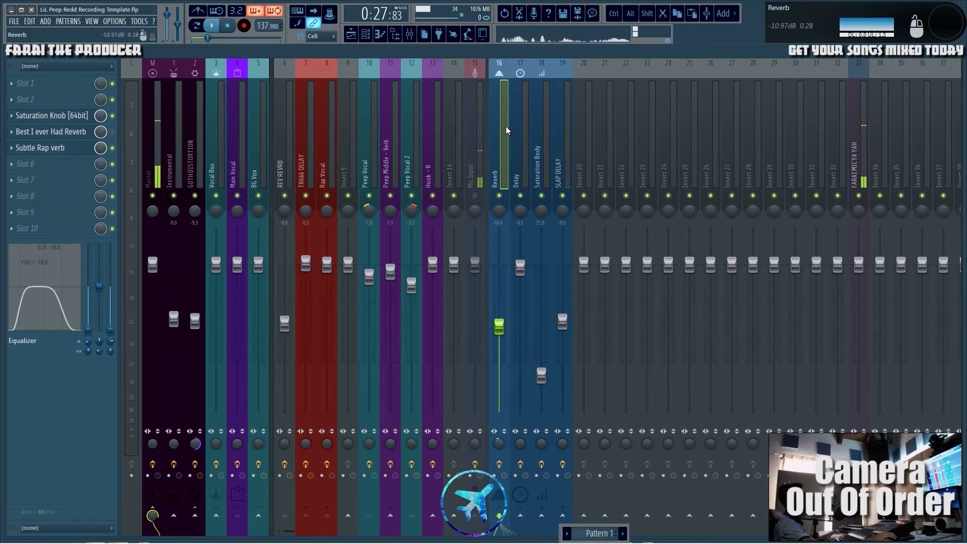
pyautogui.click(543, 137)
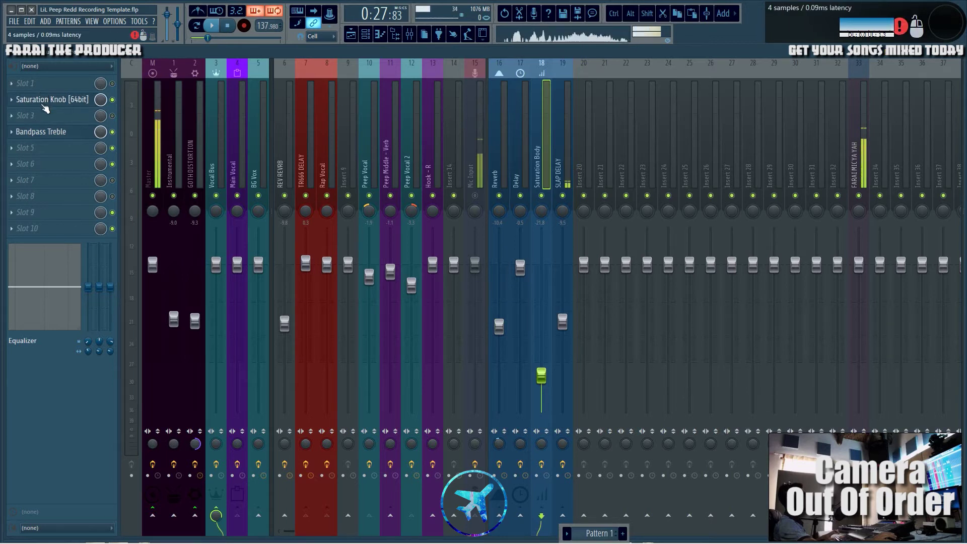
# Open Saturation Body's Saturation Knob and Bandpass Treble plugins and arrange both windows apart.
pyautogui.click(43, 104)
pyautogui.moveTo(299, 118); pyautogui.dragTo(633, 119)
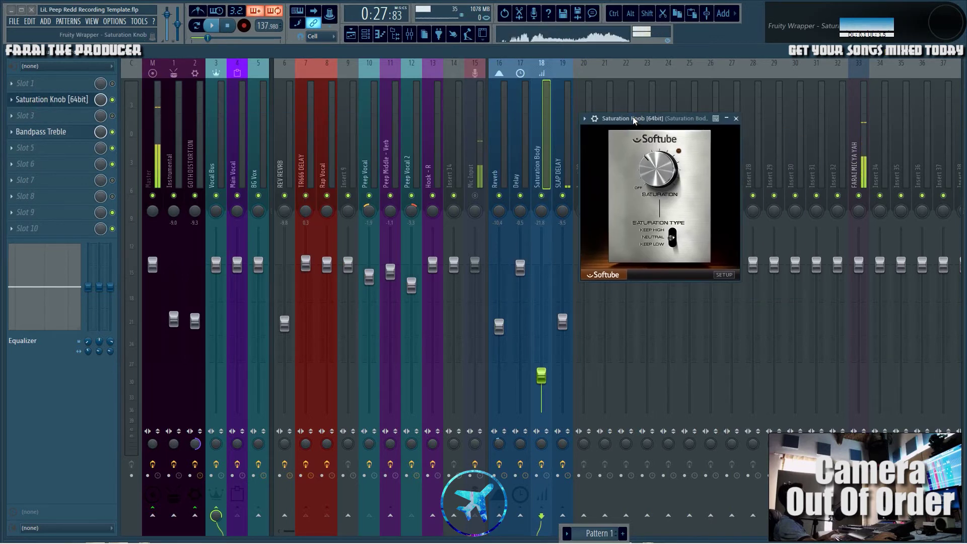
pyautogui.click(41, 132)
pyautogui.moveTo(529, 198); pyautogui.dragTo(697, 289)
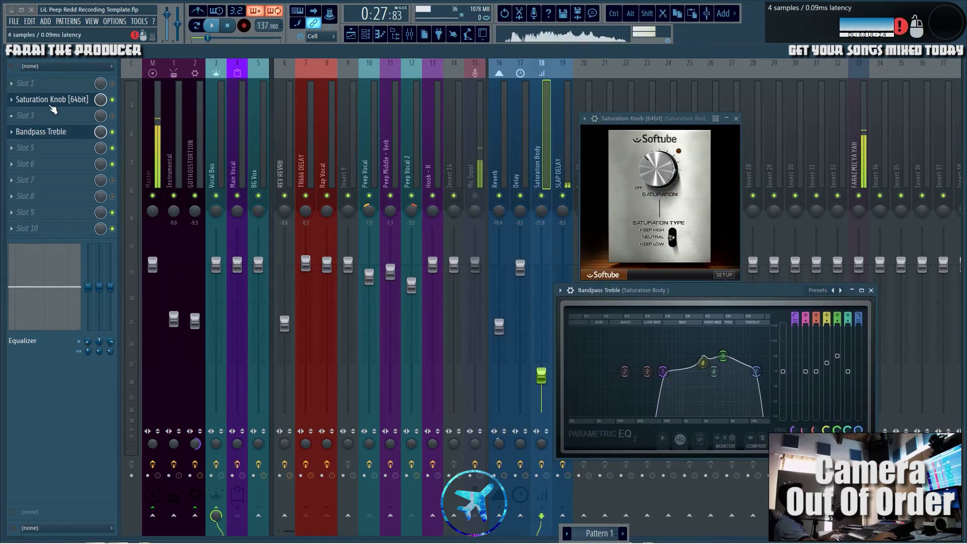
pyautogui.moveTo(64, 137)
pyautogui.mouseDown()
pyautogui.moveTo(61, 83)
pyautogui.moveTo(62, 133)
pyautogui.mouseUp()
pyautogui.click(638, 120)
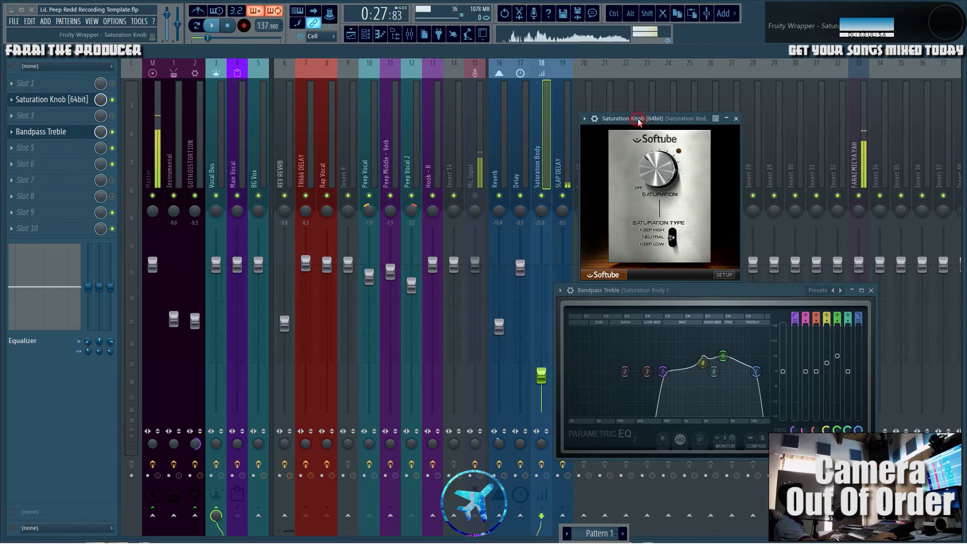
# Briefly open and close the Instrumental channel's Noah Blood Overdrive plugin.
pyautogui.click(180, 147)
pyautogui.click(49, 228)
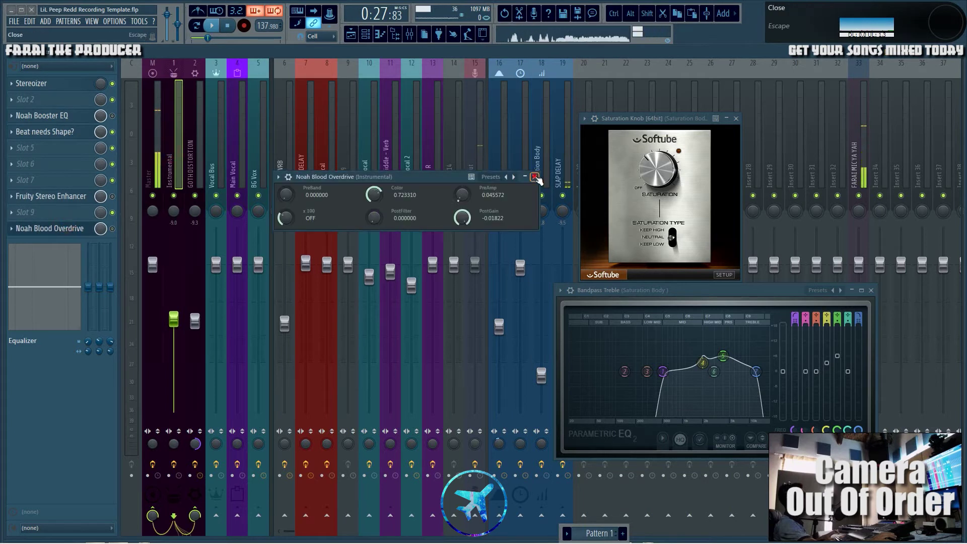
pyautogui.click(536, 178)
pyautogui.click(536, 178)
pyautogui.moveTo(628, 122); pyautogui.dragTo(677, 125)
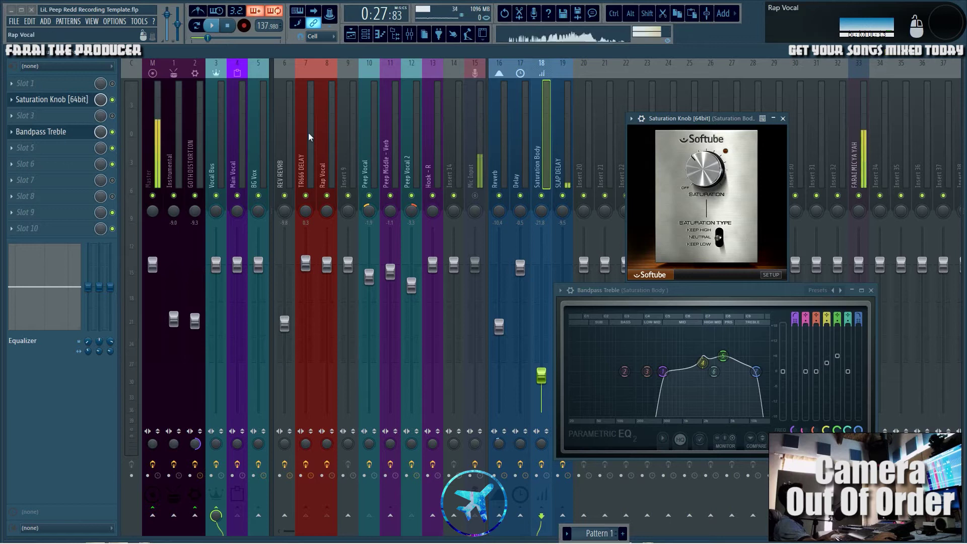
# Check the Saturation Body send options on the Main Vocal channel.
pyautogui.click(238, 161)
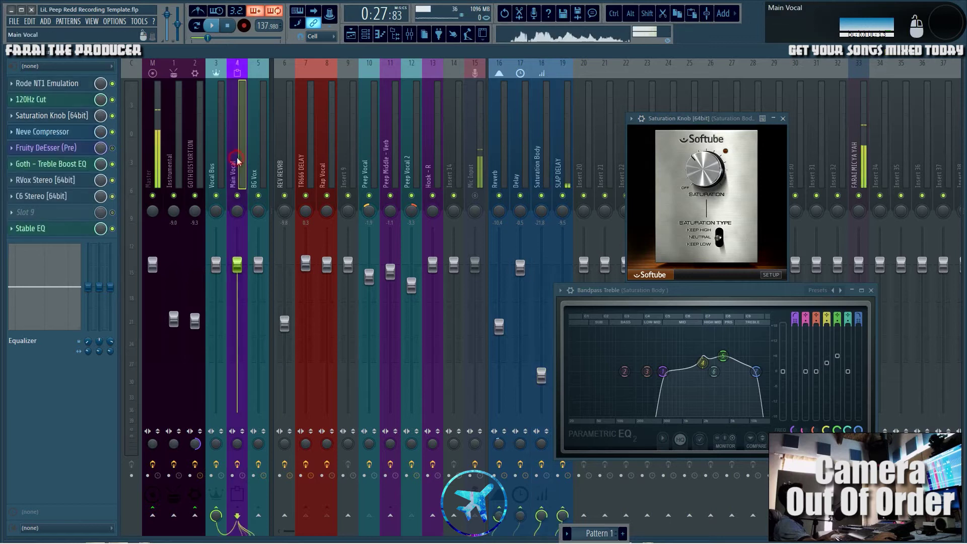
pyautogui.rightClick(541, 513)
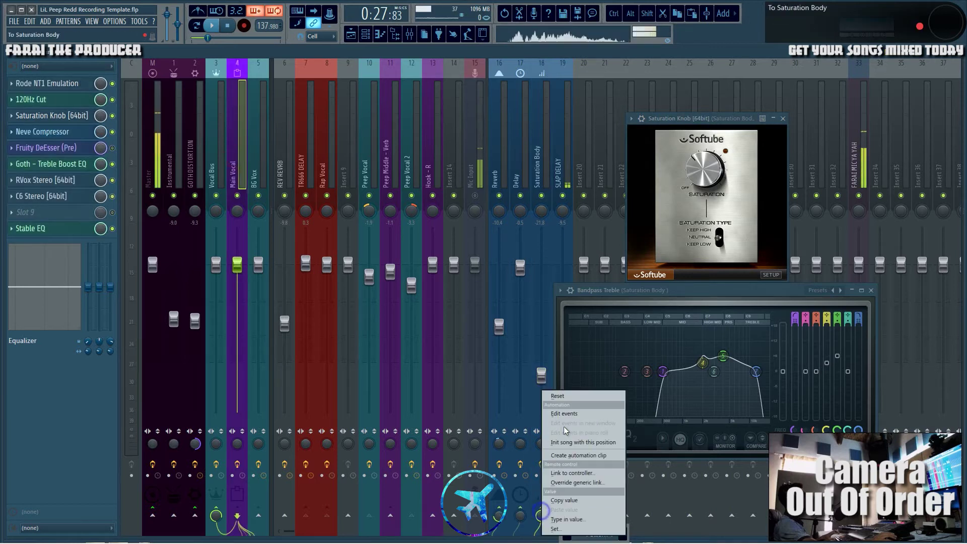
pyautogui.click(559, 396)
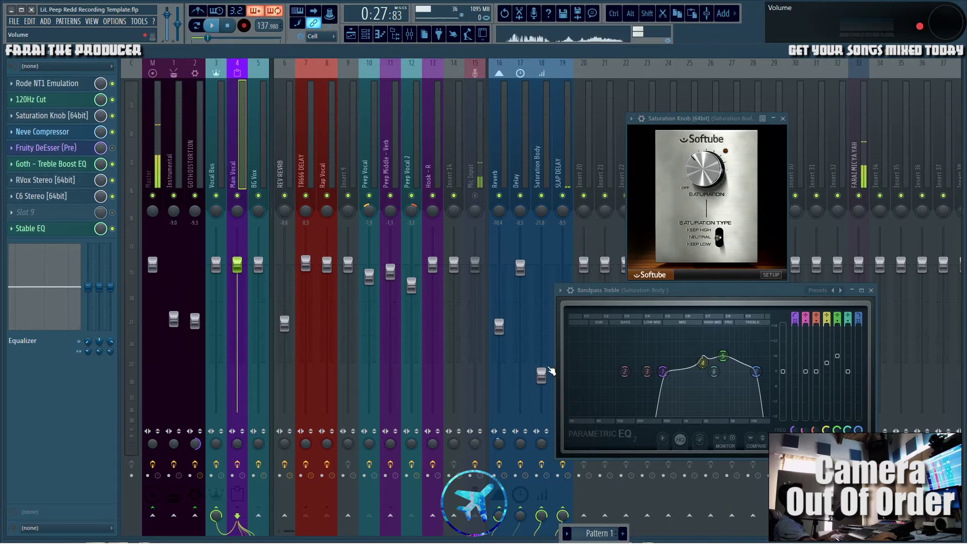
# Mute Reverb, Delay and SLAP DELAY, play, and raise Saturation Body to about 5.2 dB.
pyautogui.click(499, 195)
pyautogui.click(520, 196)
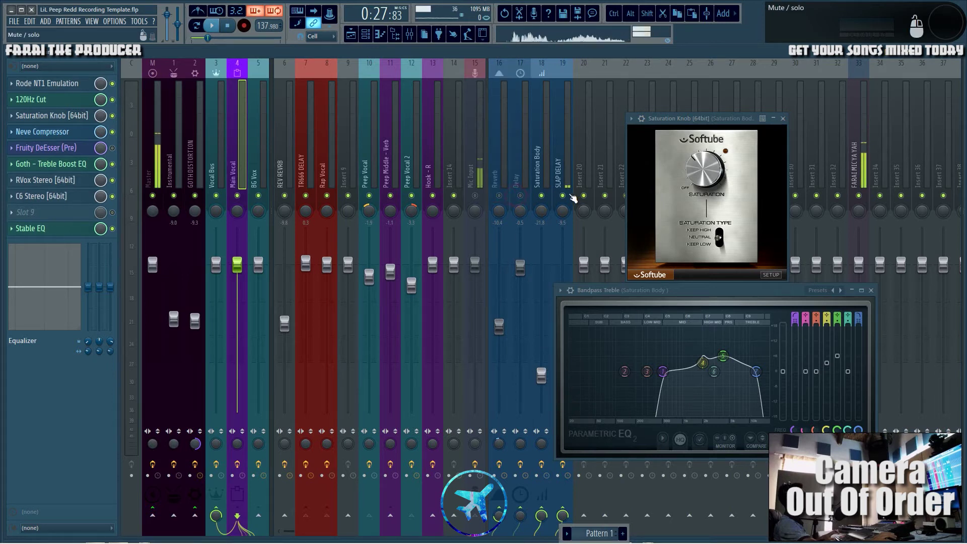
pyautogui.click(562, 195)
pyautogui.press('space')
pyautogui.moveTo(541, 375); pyautogui.dragTo(541, 230)
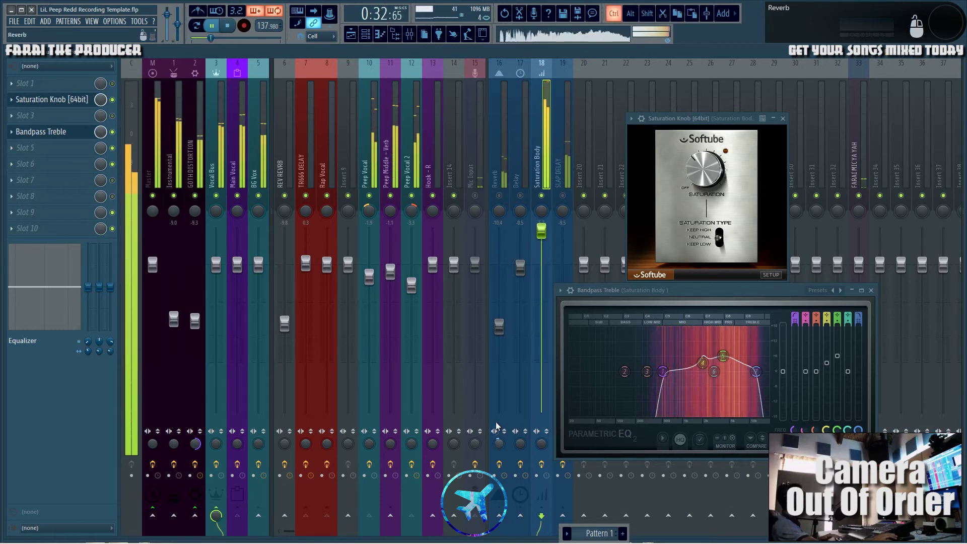
# Restore the Saturation Body fader to its original level and stop playback at 0:27:83.
pyautogui.hotkey('ctrl', 'z')
pyautogui.hotkey('ctrl', 'z')
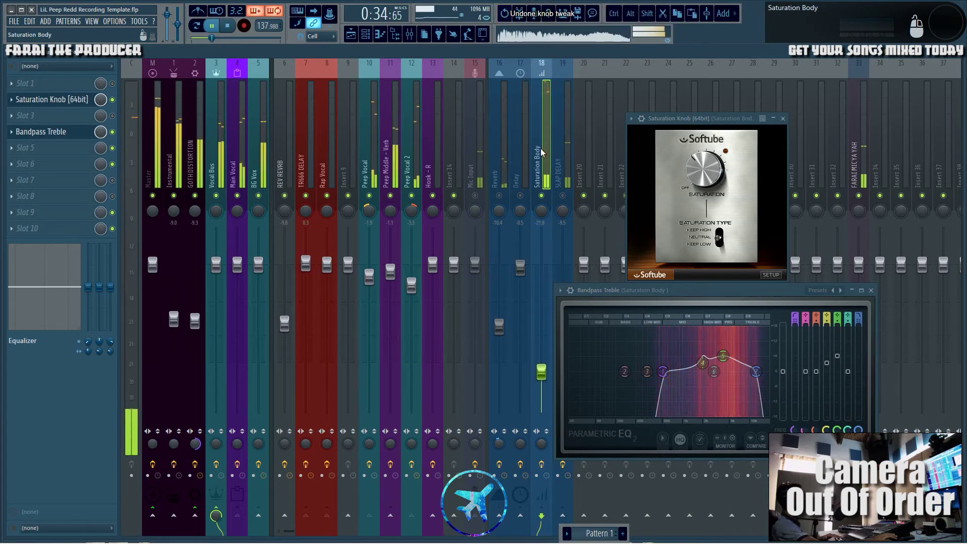
pyautogui.press('space')
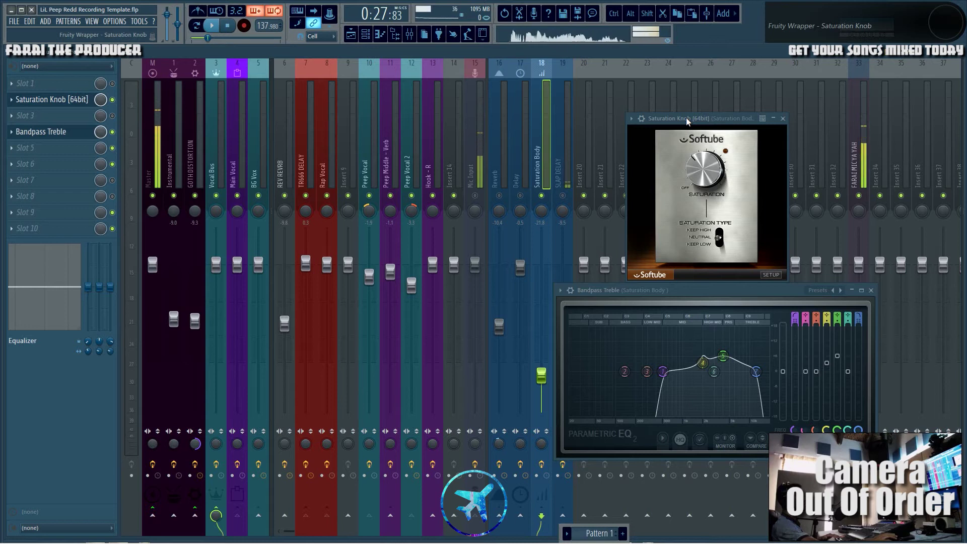
# Audition a 20 Hz to 537 Hz EQ band and a louder Saturation Body, then undo both.
pyautogui.click(539, 143)
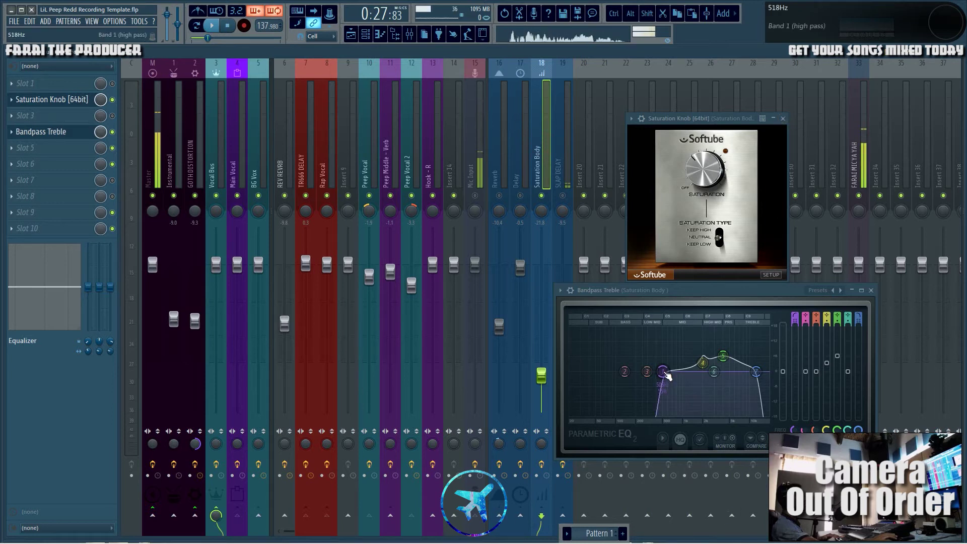
pyautogui.moveTo(664, 374); pyautogui.dragTo(572, 371)
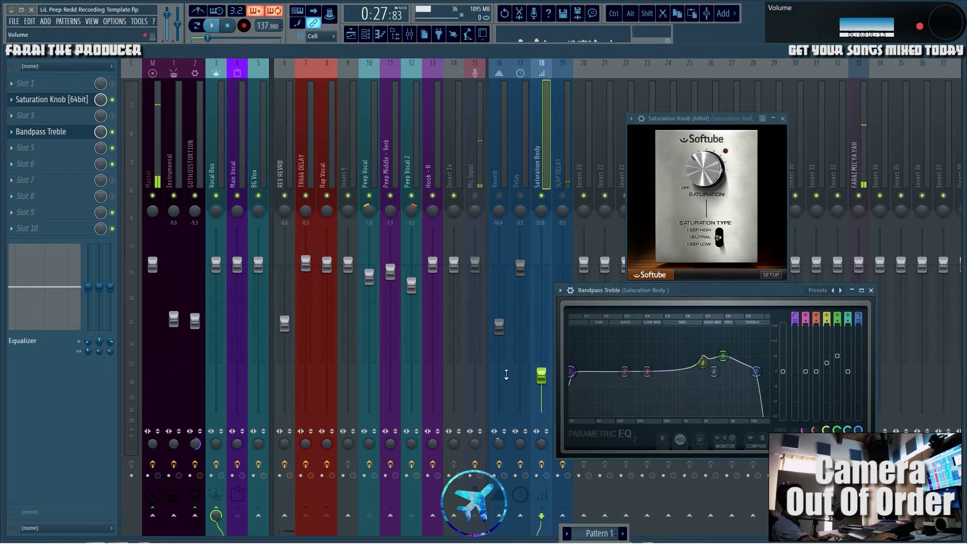
pyautogui.moveTo(755, 372); pyautogui.dragTo(649, 372)
pyautogui.press('space')
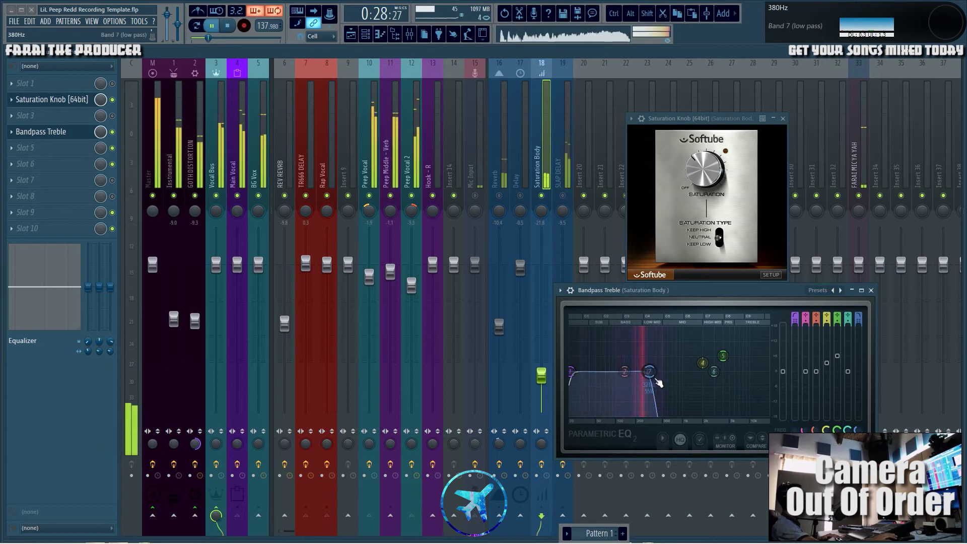
pyautogui.moveTo(542, 376); pyautogui.dragTo(544, 258)
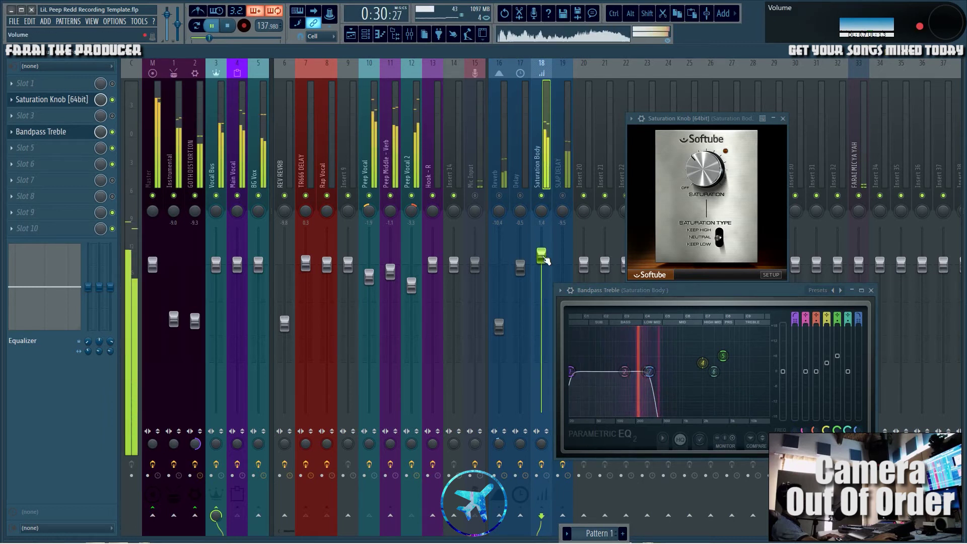
pyautogui.hotkey('ctrl', 'z')
pyautogui.hotkey('ctrl', 'z')
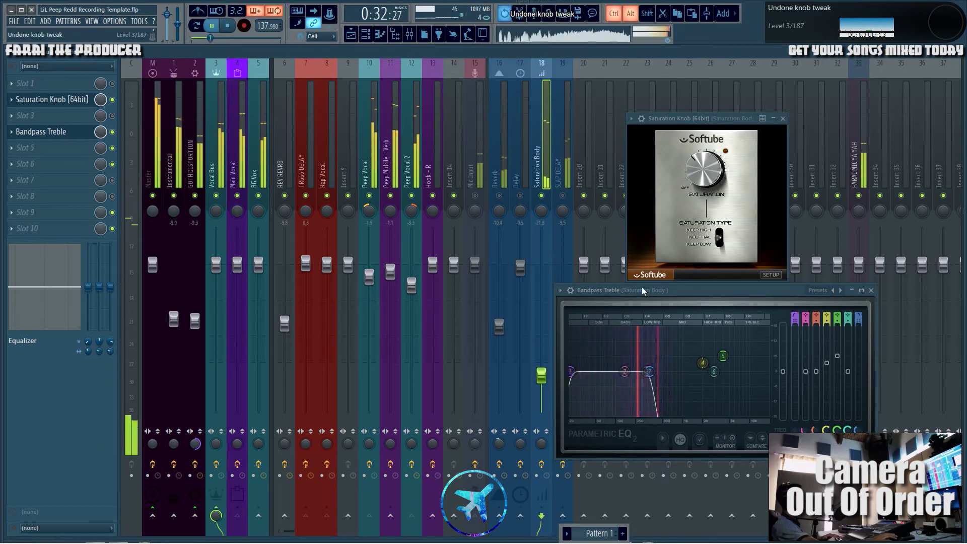
pyautogui.hotkey('ctrl', 'z')
pyautogui.hotkey('ctrl', 'z')
# Stop playback, close the Bandpass Treble EQ and move the Saturation Knob window aside.
pyautogui.press('space')
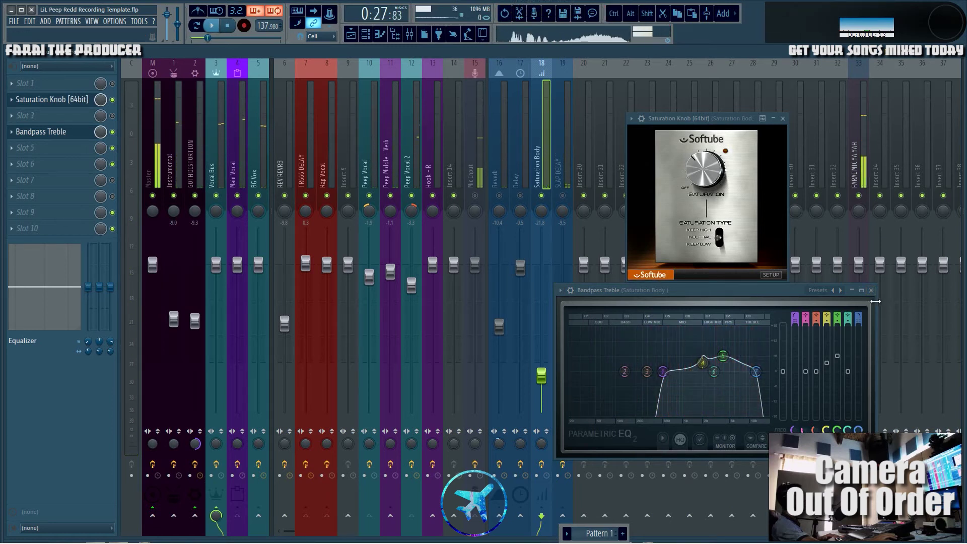
pyautogui.click(872, 290)
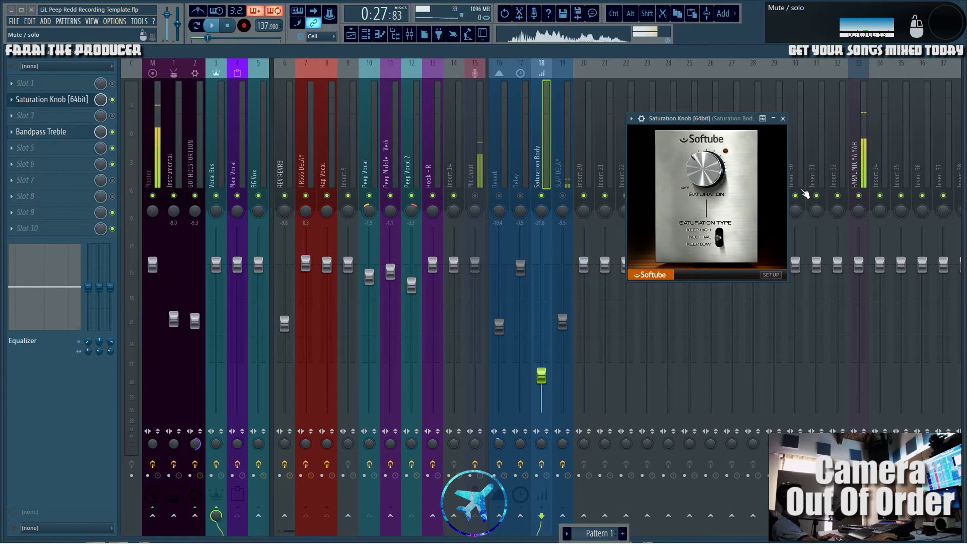
pyautogui.moveTo(729, 119); pyautogui.dragTo(681, 158)
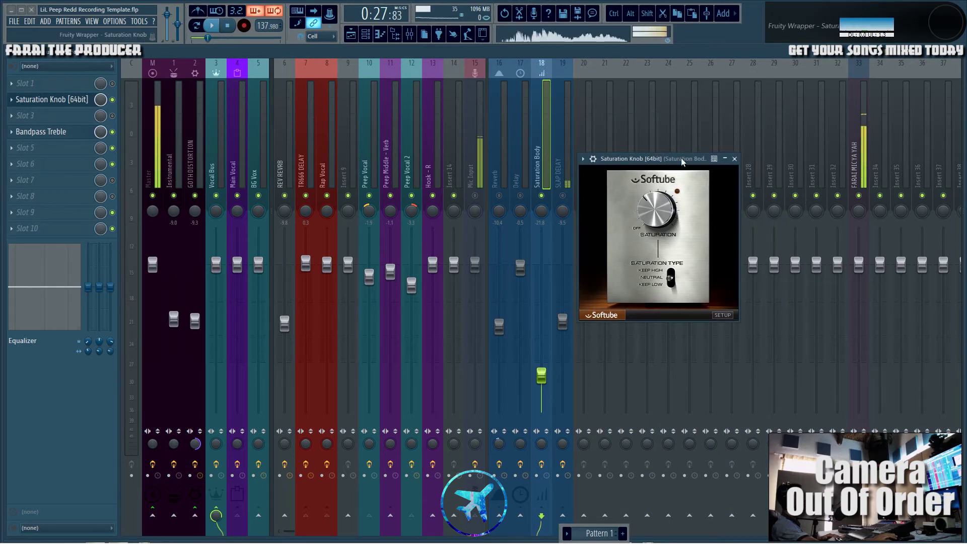
# Swap Saturation Knob for the Slap back Duet delay on insert 19 SLAP DELAY and save.
pyautogui.click(735, 159)
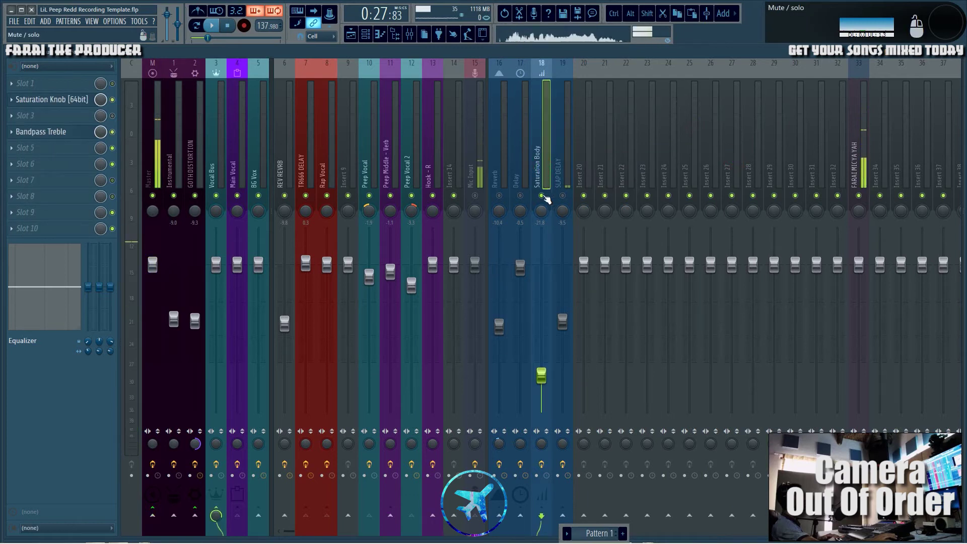
pyautogui.click(561, 151)
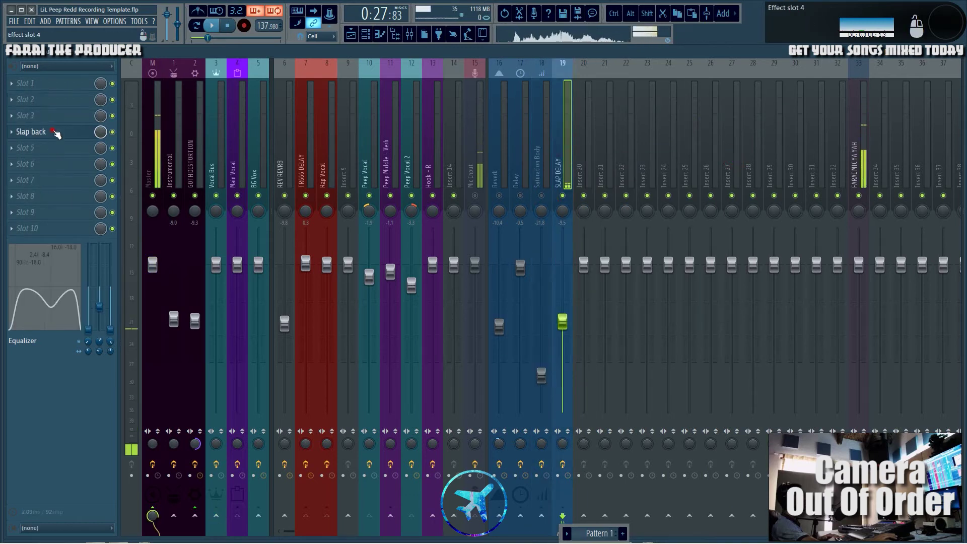
pyautogui.click(30, 131)
pyautogui.moveTo(507, 166); pyautogui.dragTo(637, 99)
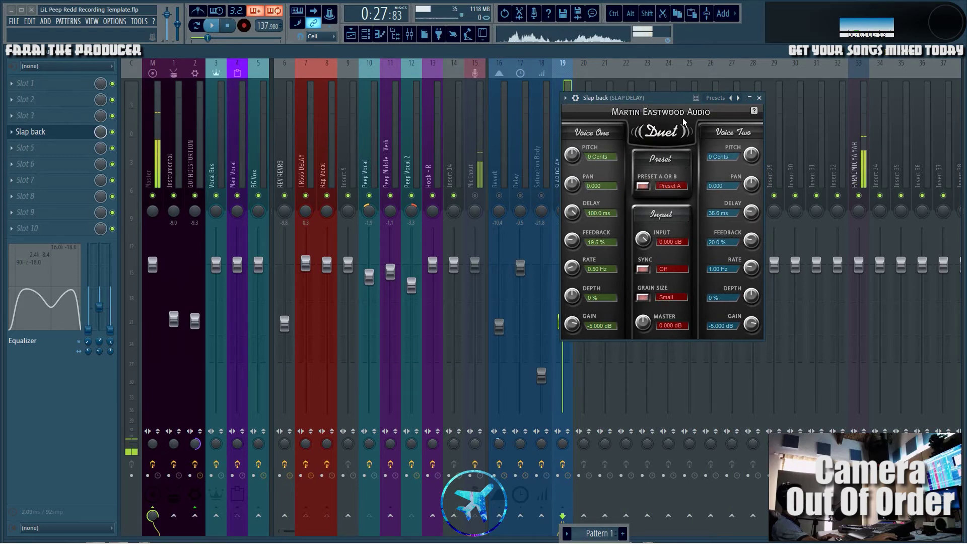
pyautogui.hotkey('ctrl', 's')
pyautogui.moveTo(654, 99); pyautogui.dragTo(639, 134)
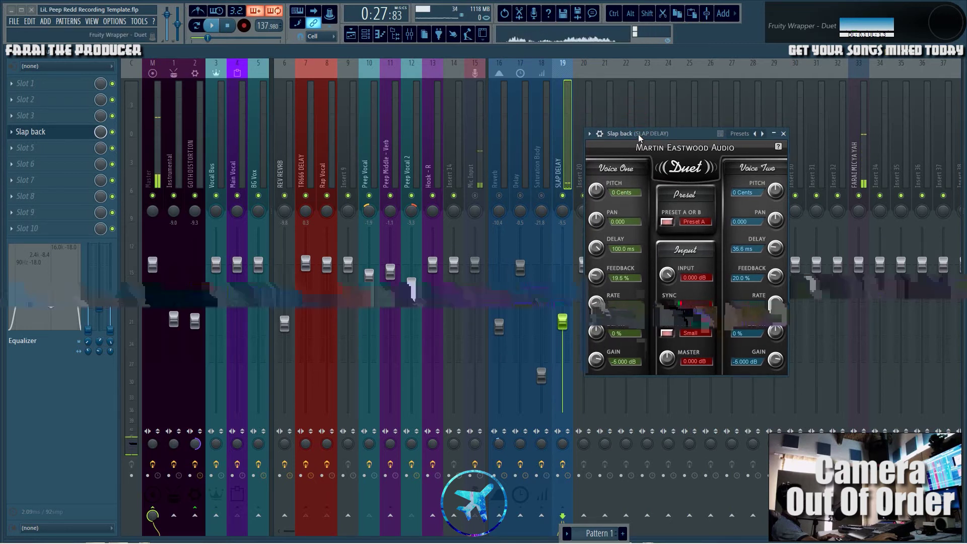
pyautogui.click(590, 133)
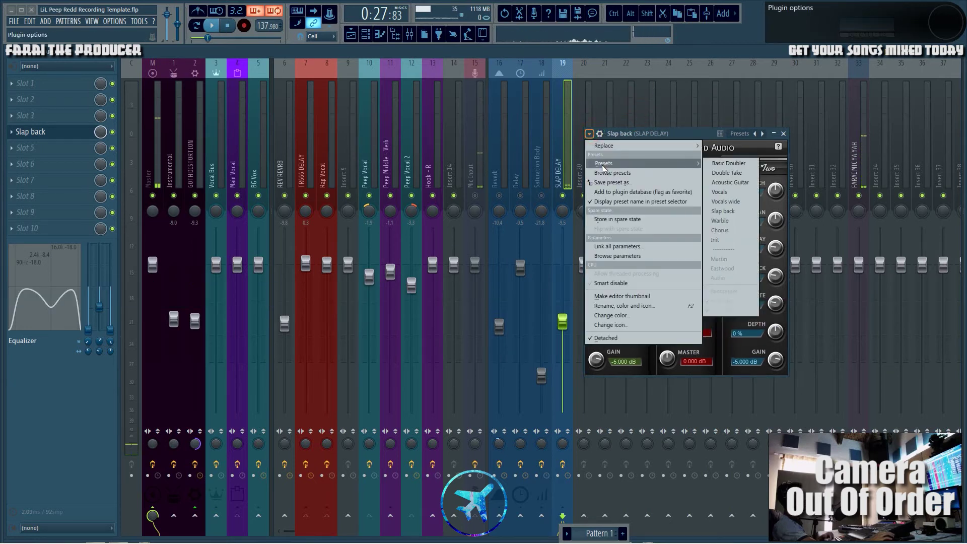
pyautogui.moveTo(685, 163)
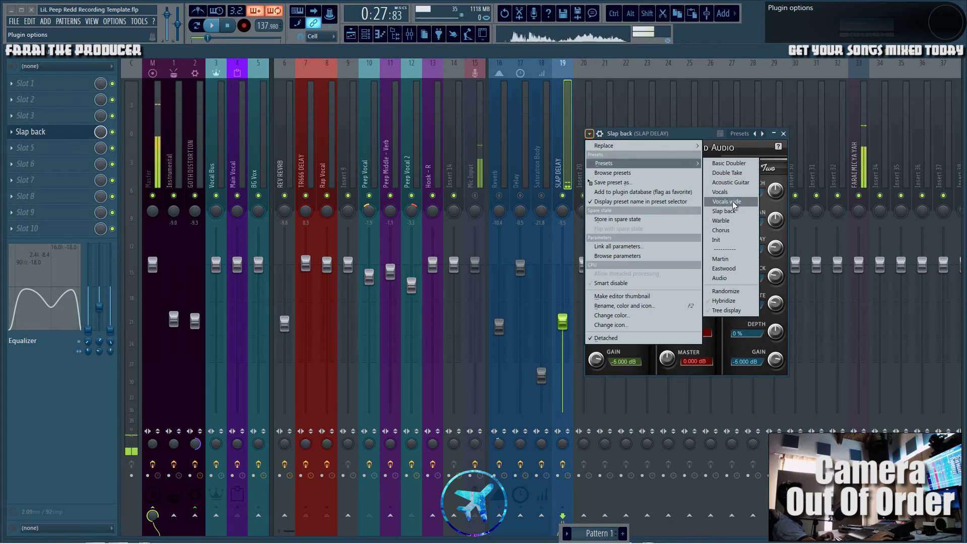
pyautogui.click(723, 354)
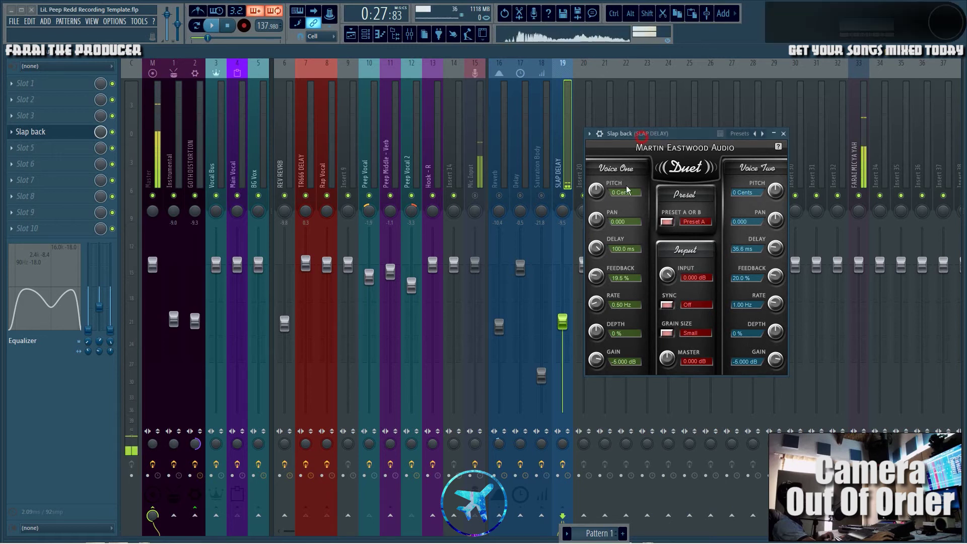
# Try Duet Voice One pan and a louder SLAP DELAY fader, then undo to pans -0.020 and 0.030.
pyautogui.moveTo(597, 225); pyautogui.dragTo(659, 129)
pyautogui.press('space')
pyautogui.moveTo(576, 326); pyautogui.dragTo(576, 275)
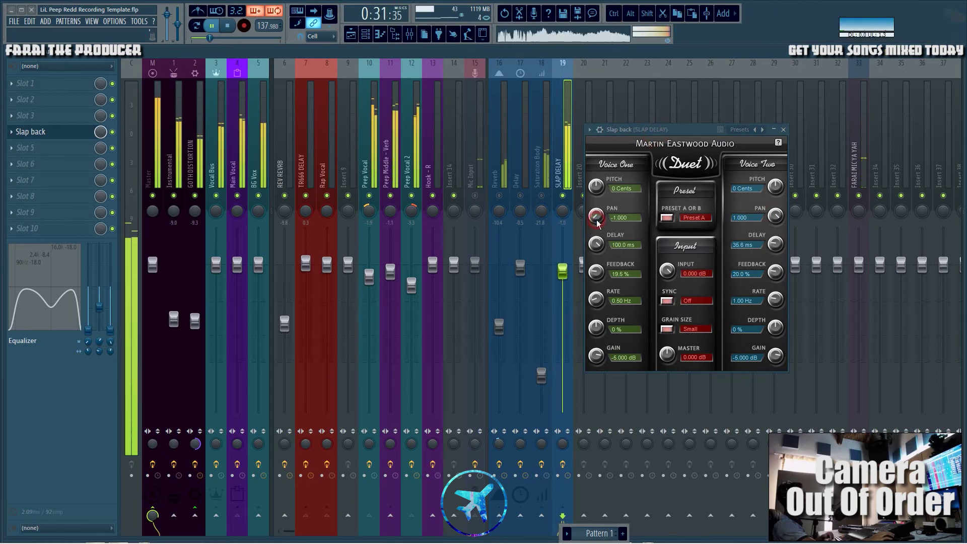
pyautogui.moveTo(596, 216); pyautogui.dragTo(556, 147)
pyautogui.press('space')
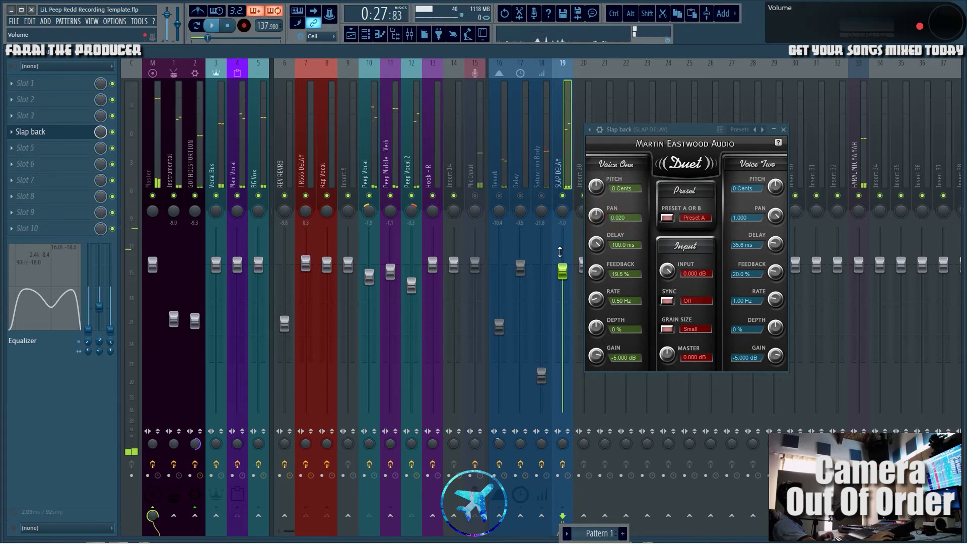
pyautogui.hotkey('ctrl', 'z')
pyautogui.hotkey('ctrl', 'alt', 'z')
pyautogui.hotkey('ctrl', 'alt', 'z')
pyautogui.hotkey('ctrl', 'alt', 'z')
pyautogui.hotkey('ctrl', 'alt', 'z')
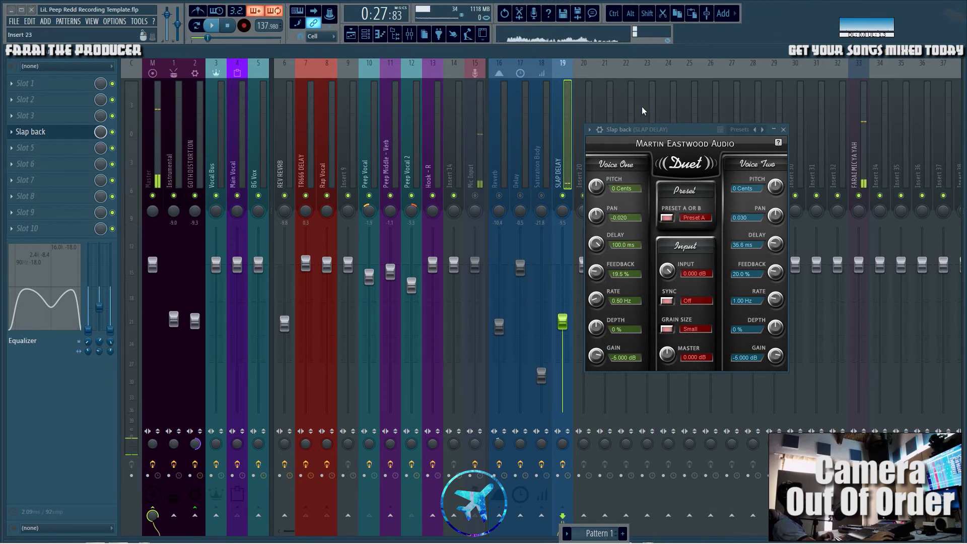
pyautogui.moveTo(676, 129); pyautogui.dragTo(722, 129)
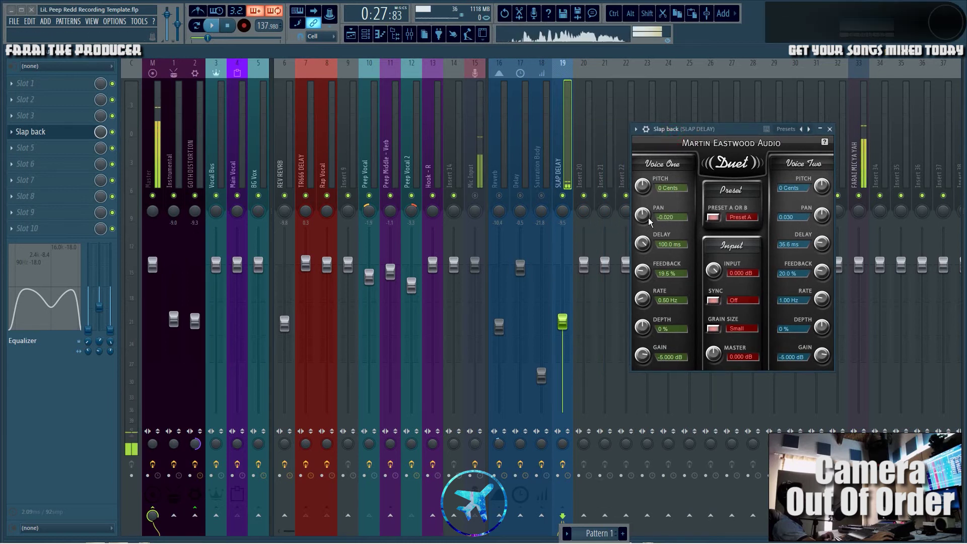
pyautogui.moveTo(706, 128); pyautogui.dragTo(653, 132)
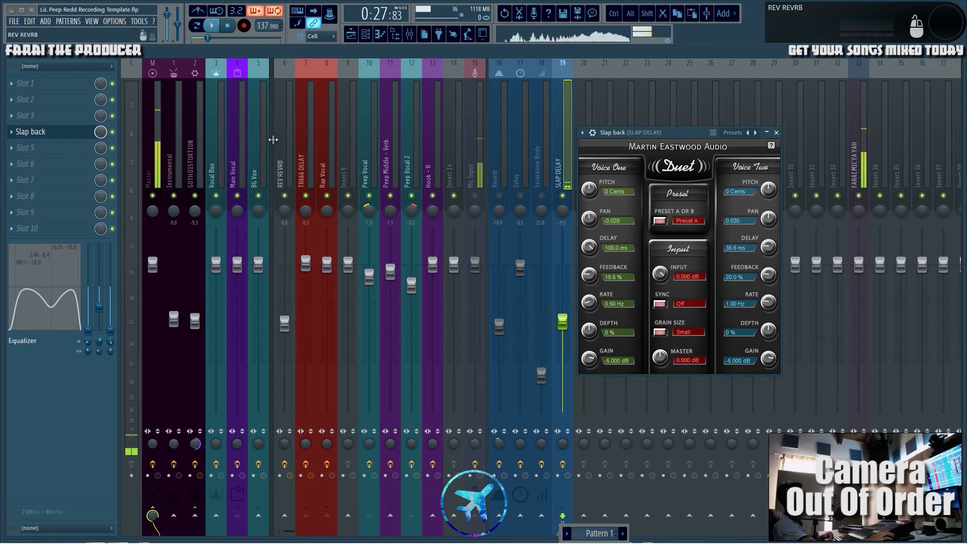
pyautogui.click(237, 141)
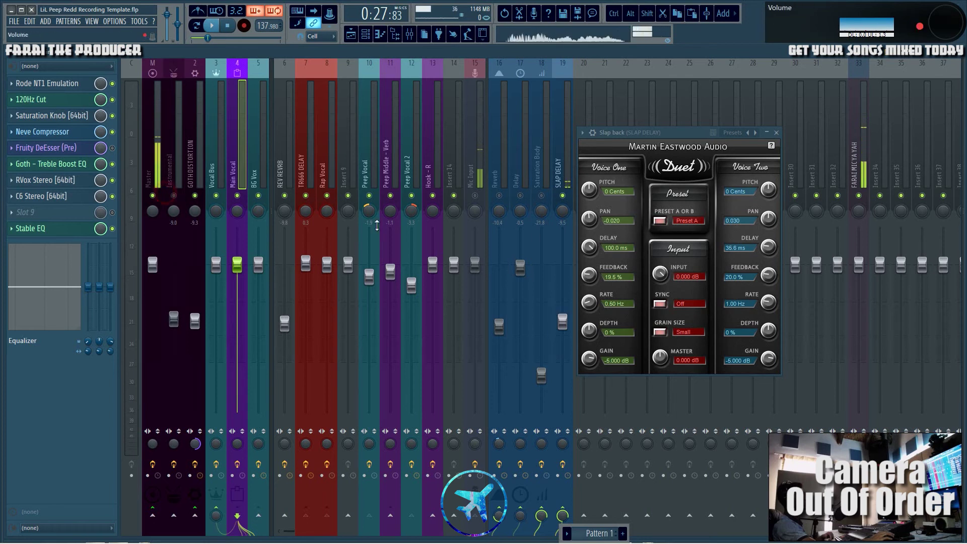
pyautogui.press('space')
pyautogui.moveTo(563, 321)
pyautogui.mouseDown()
pyautogui.moveTo(562, 263)
pyautogui.moveTo(563, 326)
pyautogui.mouseUp()
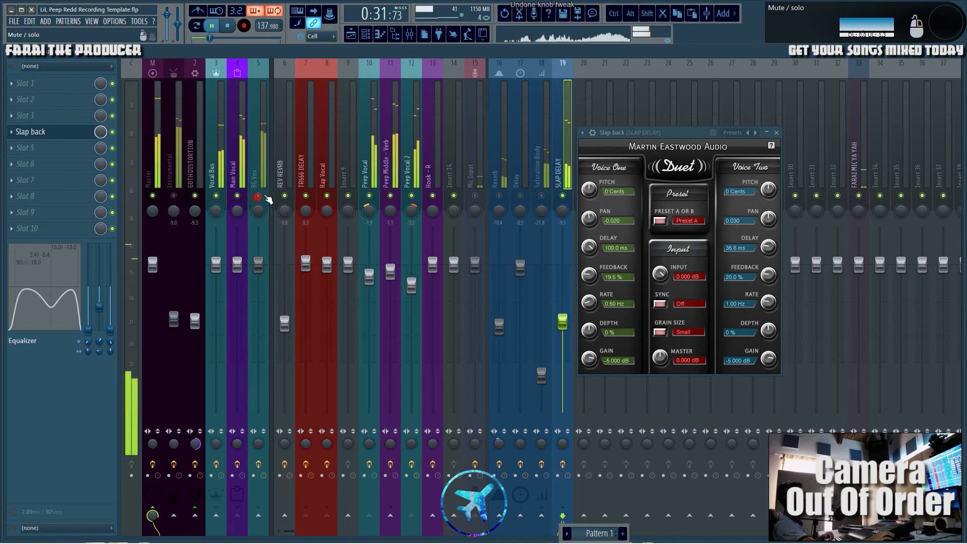
pyautogui.hotkey('ctrl', 'alt', 'z')
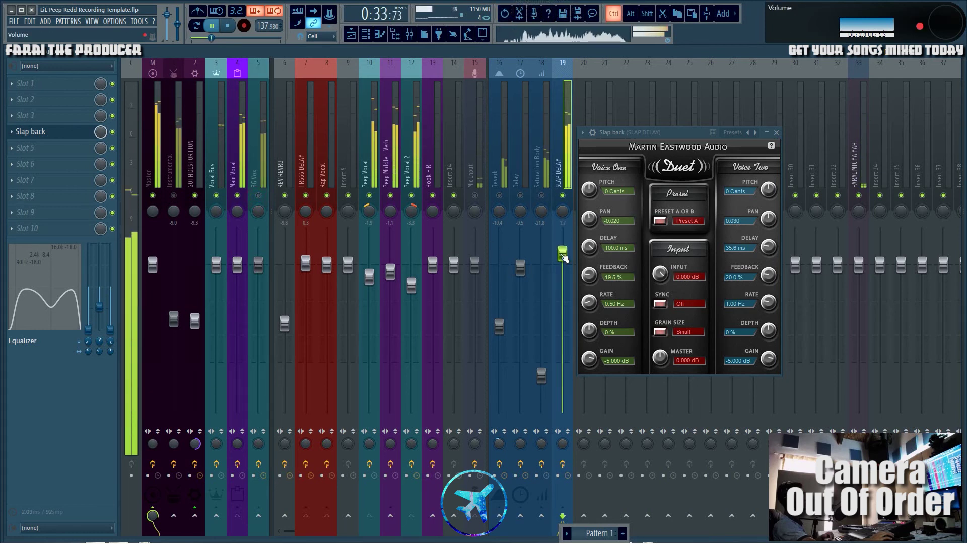
pyautogui.hotkey('ctrl', 'alt', 'z')
pyautogui.hotkey('ctrl', 'alt', 'z')
pyautogui.hotkey('ctrl', 'alt', 'z')
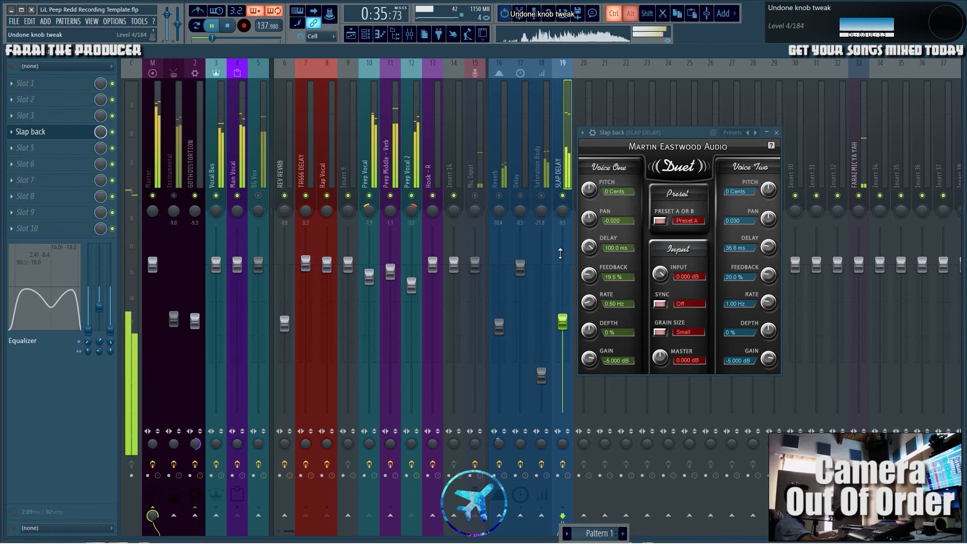
pyautogui.press('space')
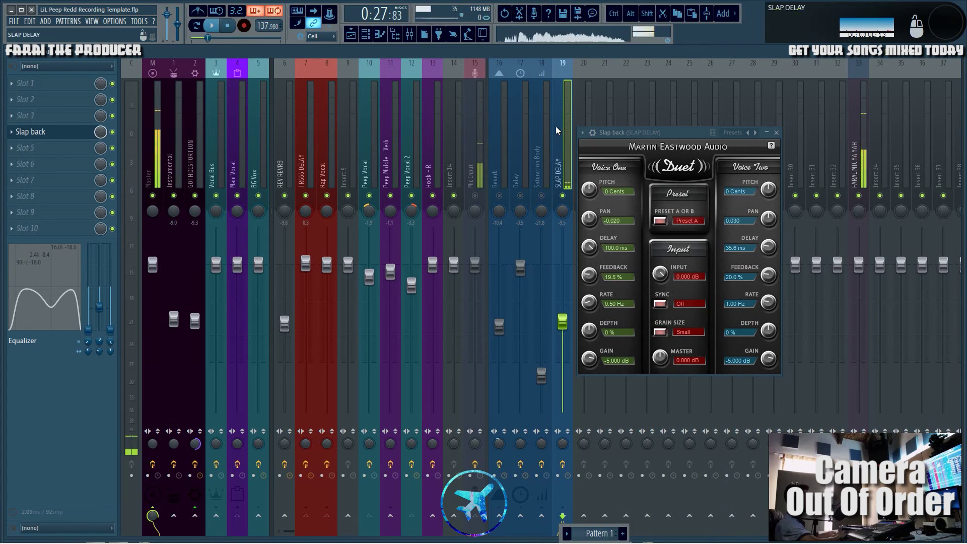
# Move the Duet plugin window up and to the right.
pyautogui.click(650, 136)
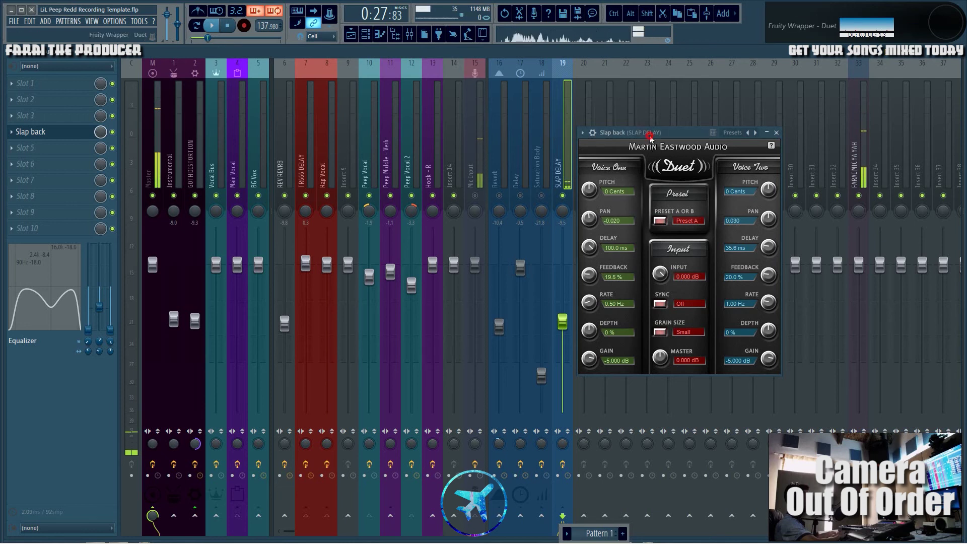
pyautogui.moveTo(648, 135); pyautogui.dragTo(651, 117)
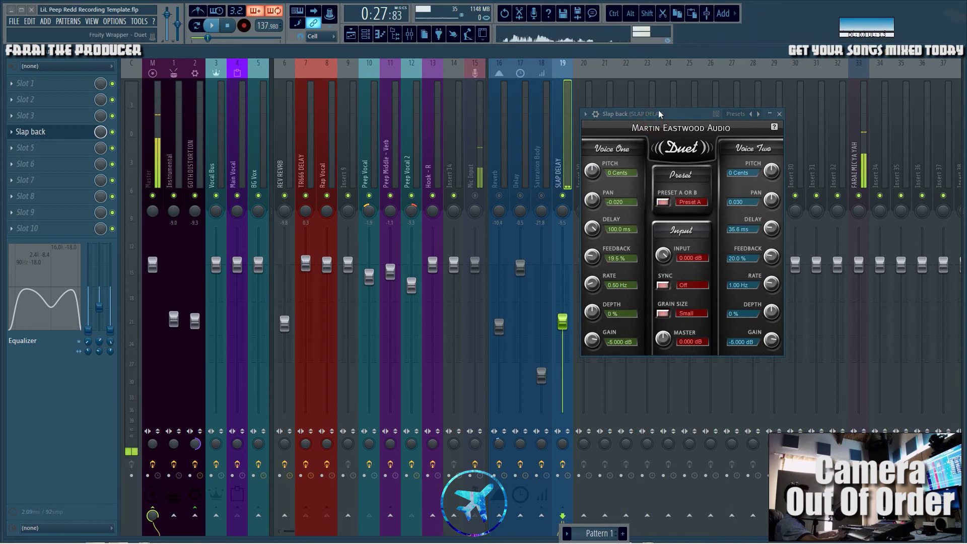
pyautogui.moveTo(648, 115); pyautogui.dragTo(698, 108)
# Select mixer inserts 16 to 19, Reverb through SLAP DELAY, as one group.
pyautogui.moveTo(500, 124); pyautogui.dragTo(557, 122)
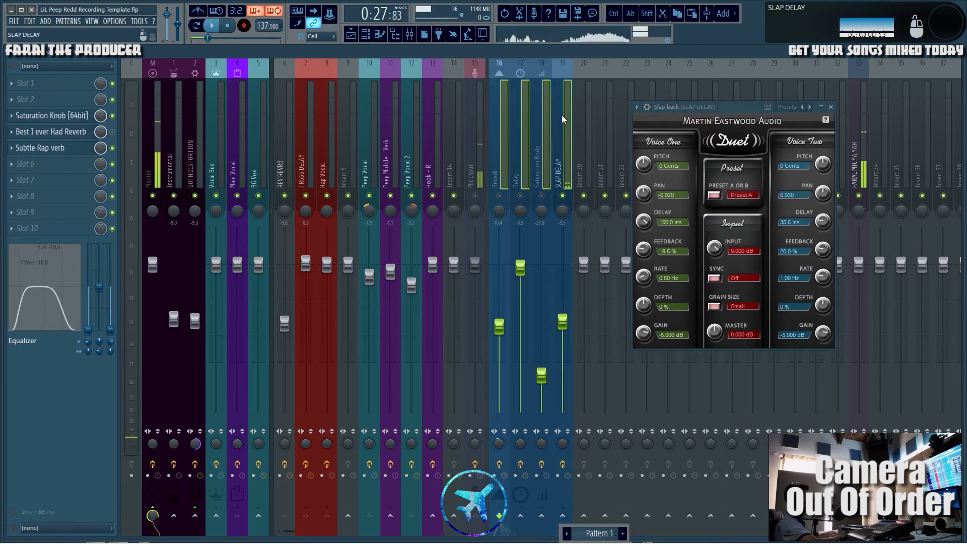
pyautogui.click(569, 121)
pyautogui.keyDown('shift'); pyautogui.click(504, 122); pyautogui.keyUp('shift')
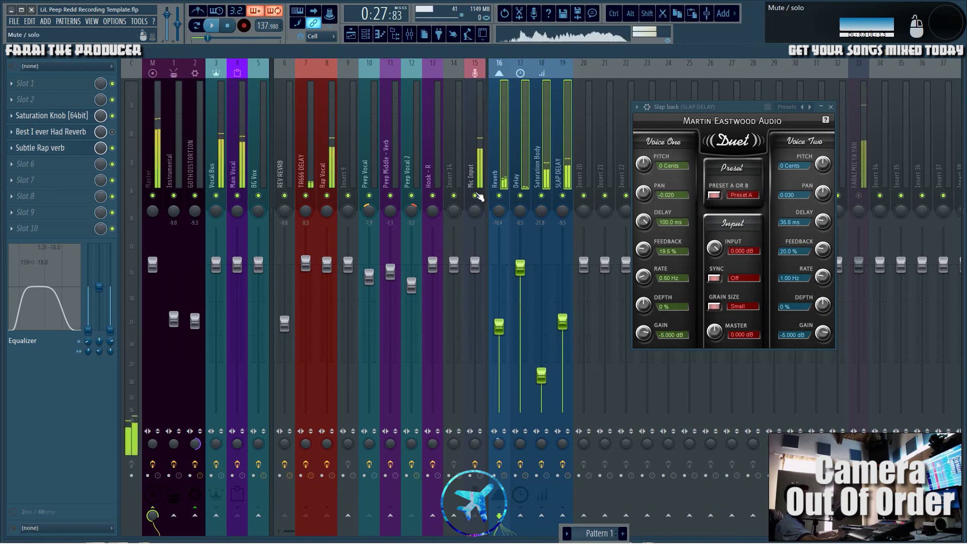
# Mute insert 15 Mic Input and show its Extra Gain and Fruity Blood Overdrive slots.
pyautogui.click(476, 196)
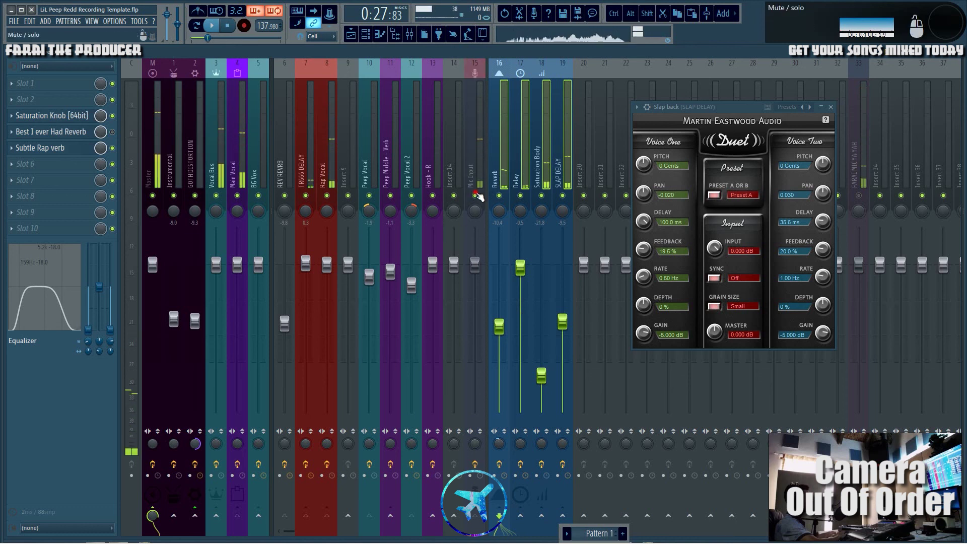
pyautogui.click(481, 117)
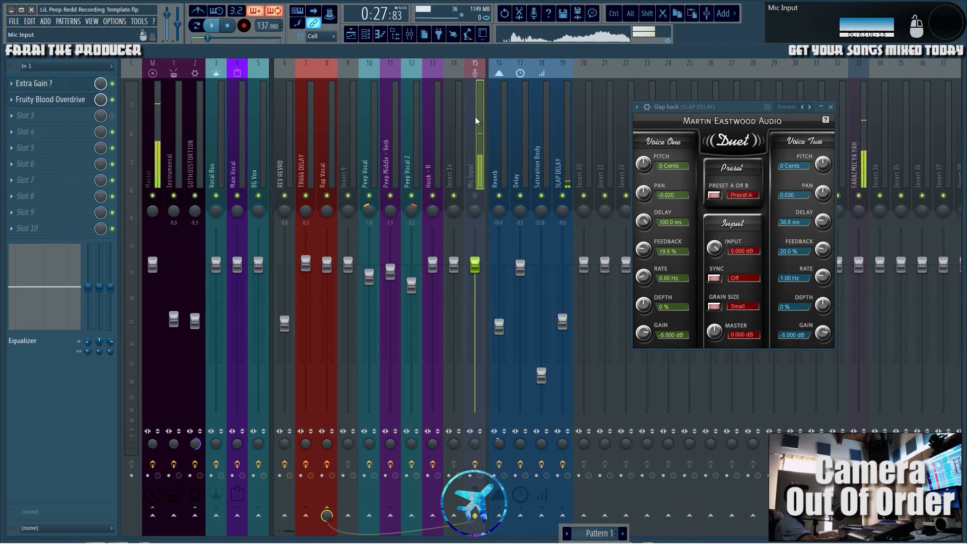